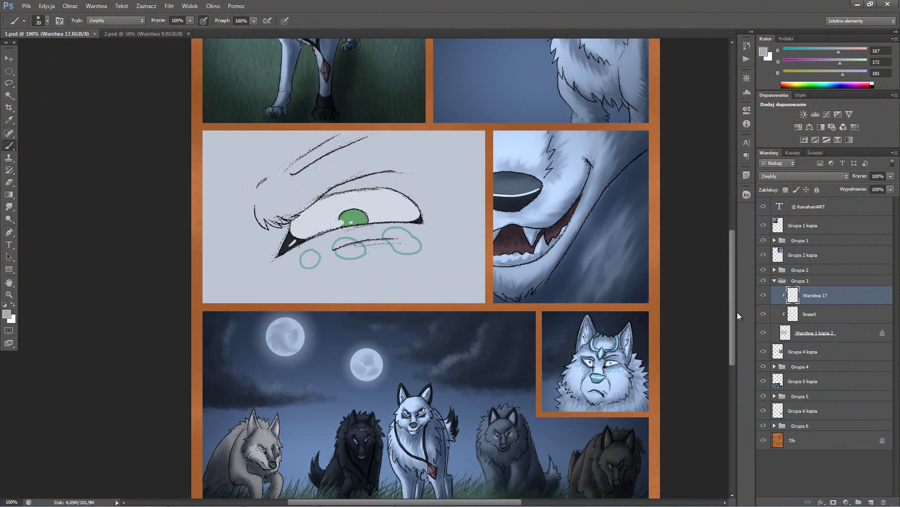
Add Warstwa 53 above Warstwa 17, clip it, and set it to Pomnóż (multiply).
scroll(739, 282, up, 3)
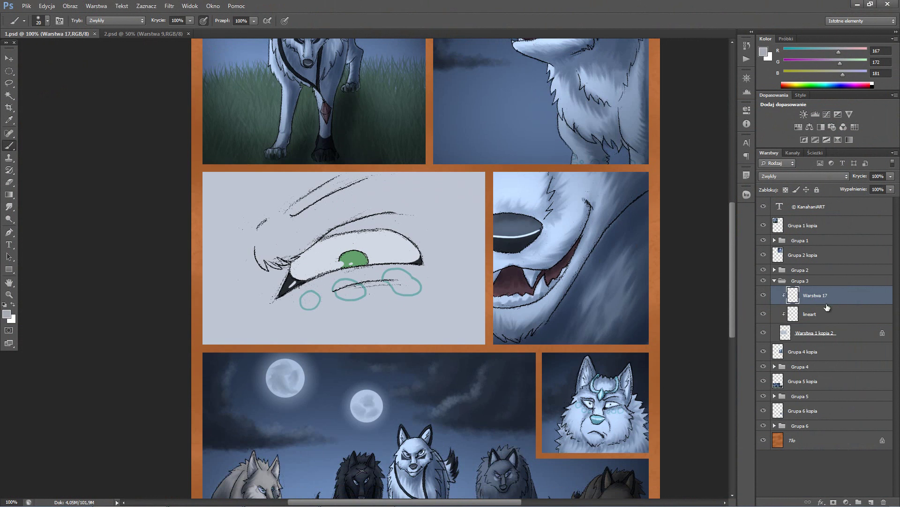
click(835, 314)
click(856, 333)
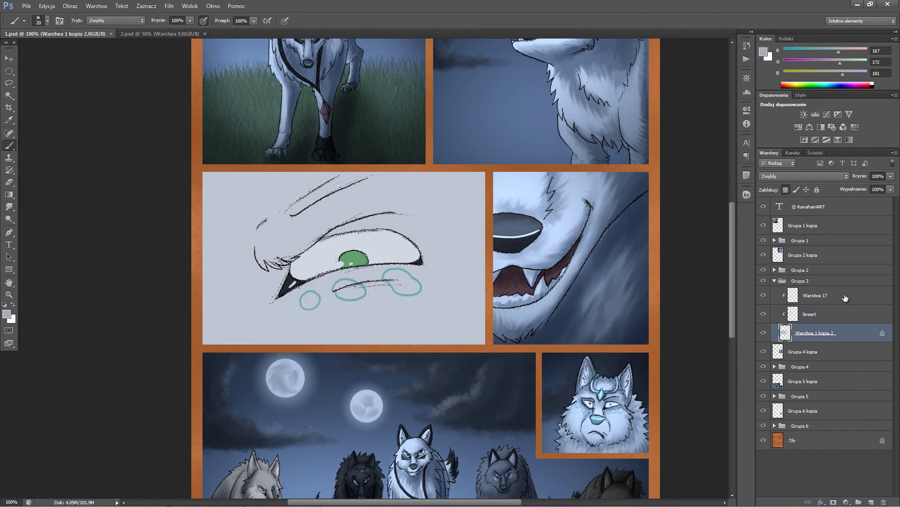
key(alt+bracketright)
key(alt+bracketright)
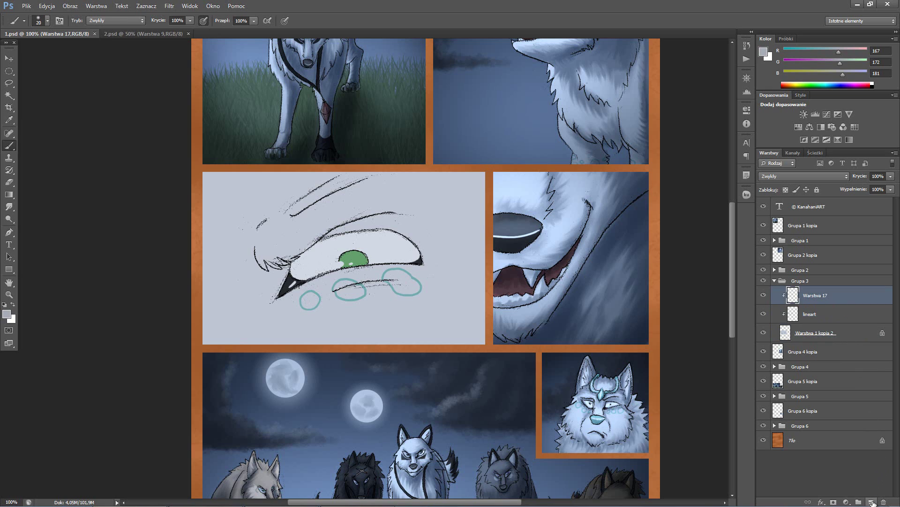
click(871, 502)
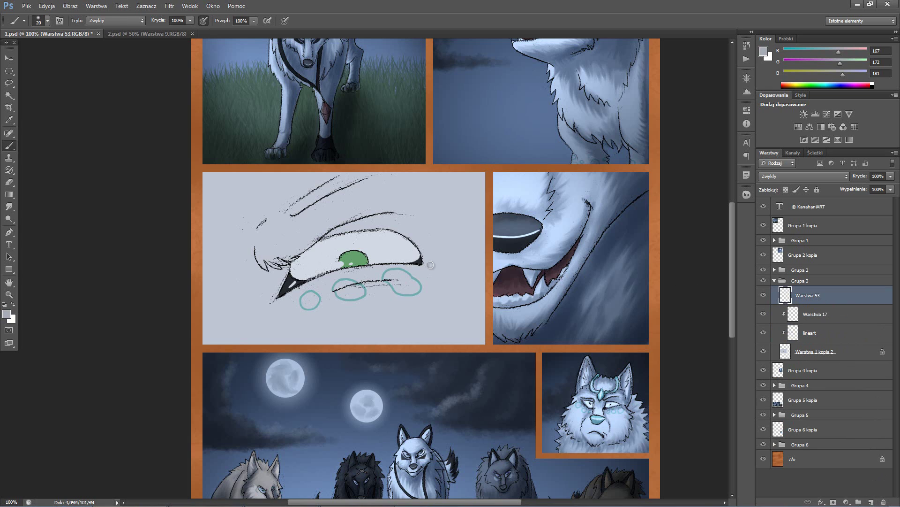
key(ctrl+alt+g)
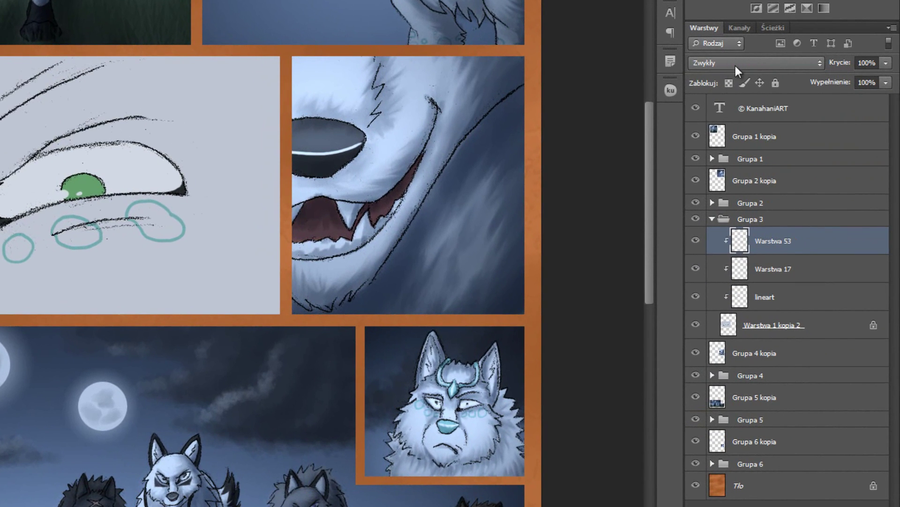
click(735, 66)
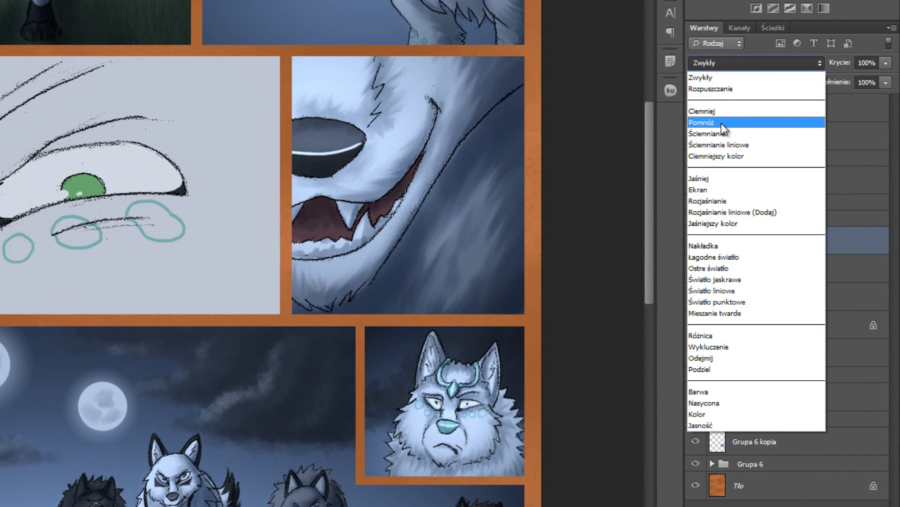
click(722, 123)
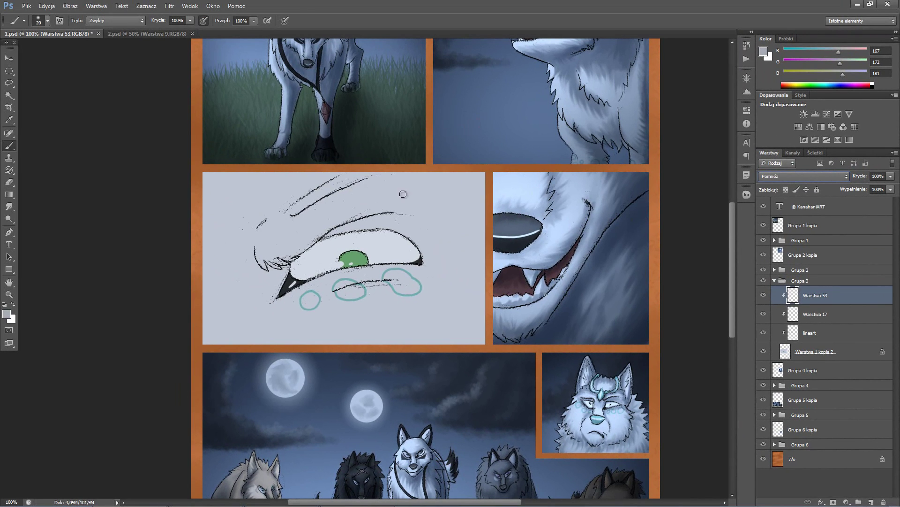
Sample the night sky's slate blue and switch to the 113 px brush with airbrush build-up.
alt+click(513, 122)
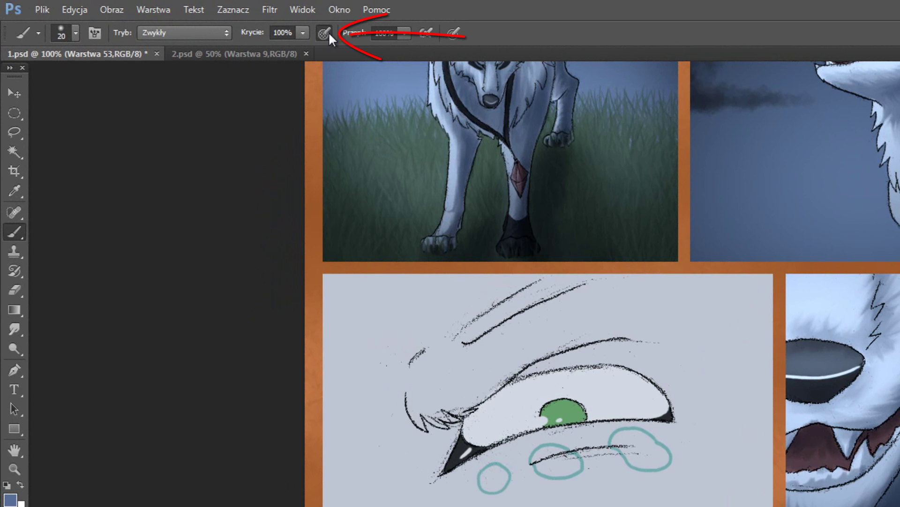
click(325, 34)
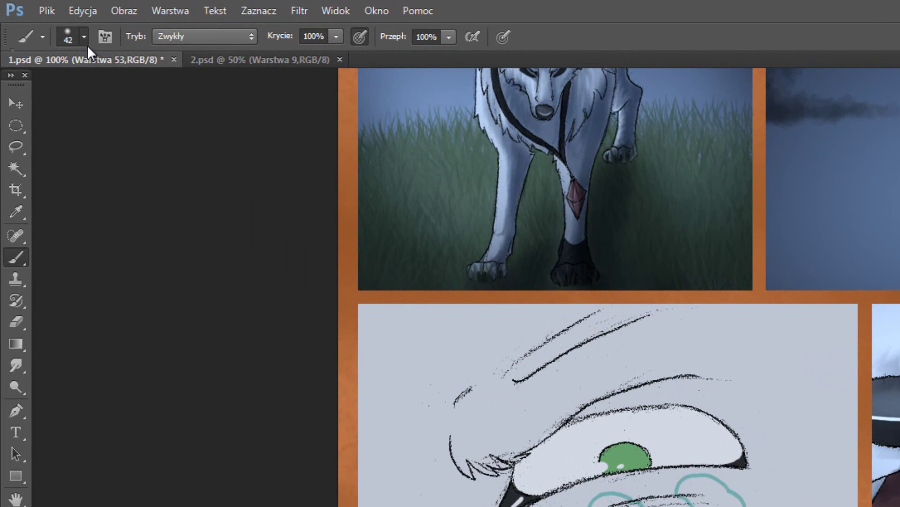
click(48, 20)
click(34, 190)
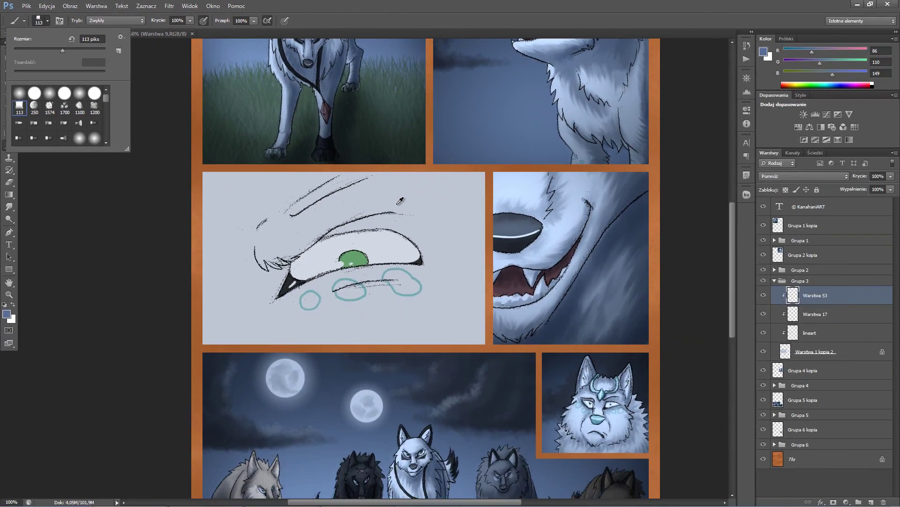
Resize the brush to about 71 px and shade the eye's corners and both eyelids.
drag(390, 220, 372, 228)
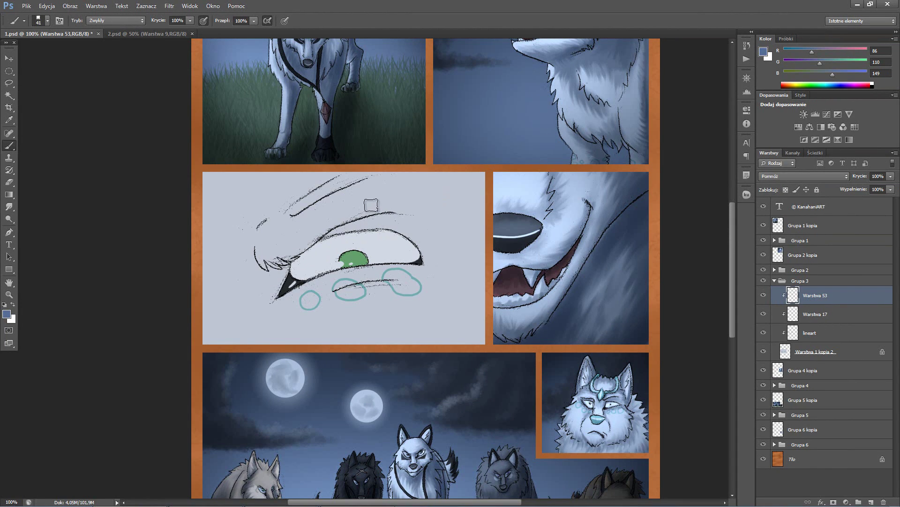
mouse_move(371, 228)
mouse_down()
mouse_move(335, 243)
mouse_move(403, 216)
mouse_up()
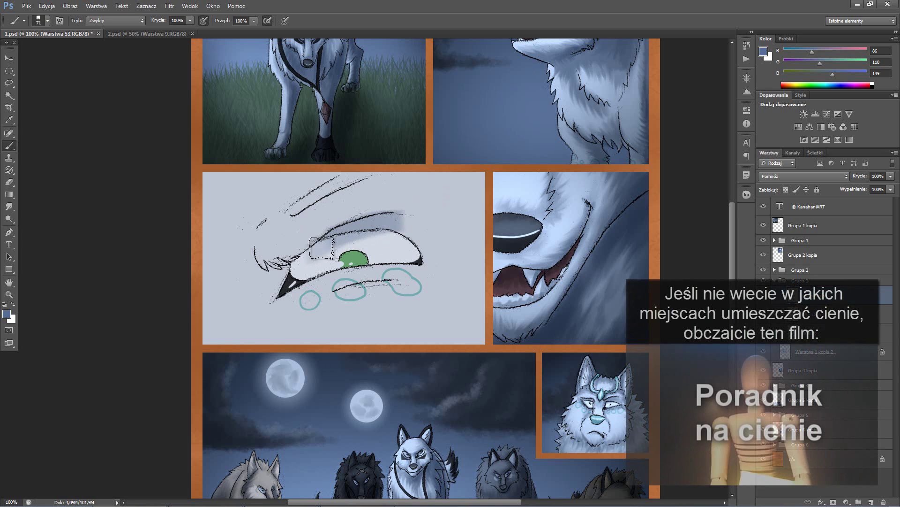
mouse_move(281, 272)
mouse_down()
mouse_move(251, 317)
mouse_move(262, 281)
mouse_up()
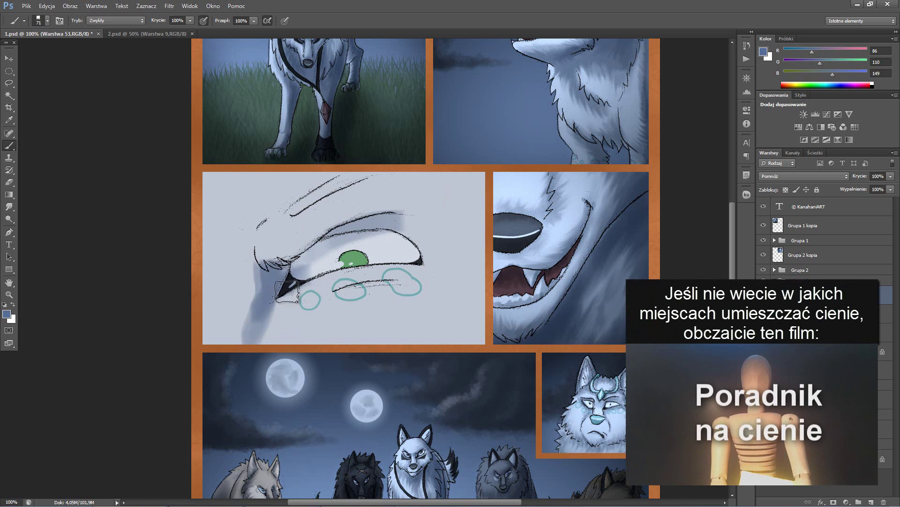
drag(408, 260, 301, 281)
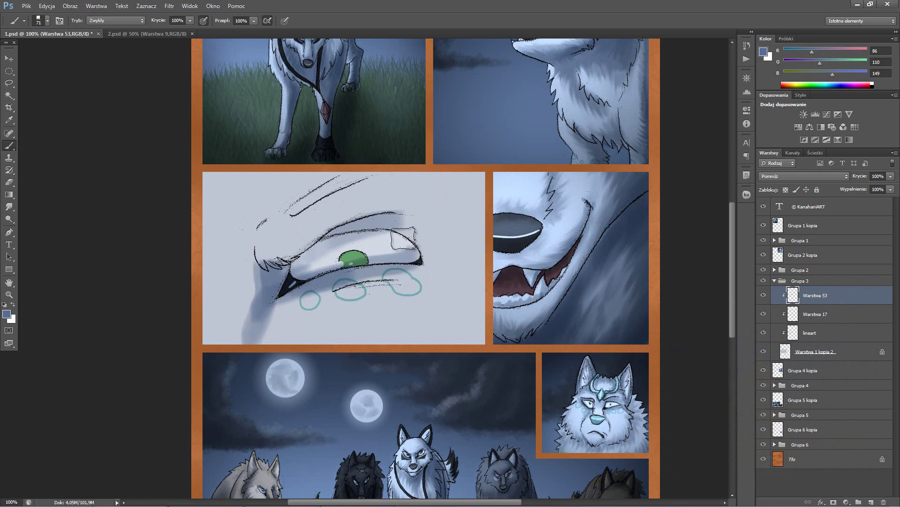
drag(404, 238, 342, 231)
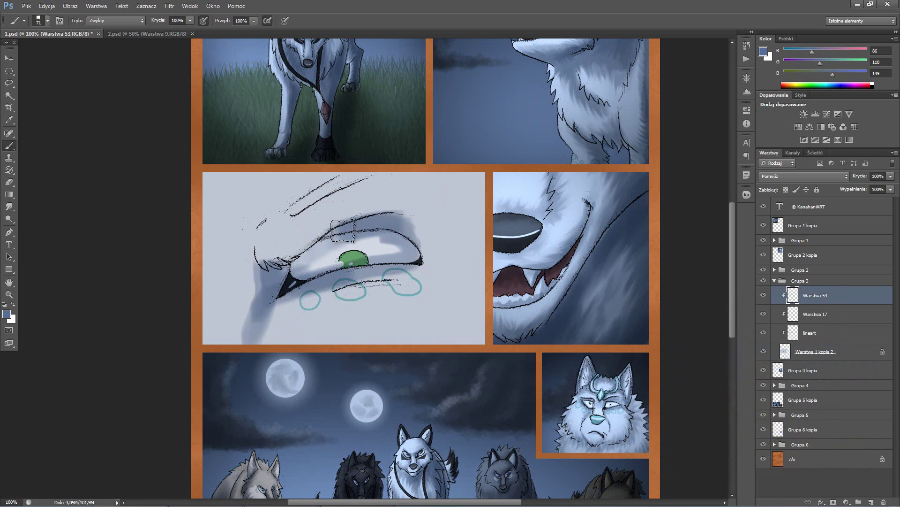
drag(403, 222, 429, 234)
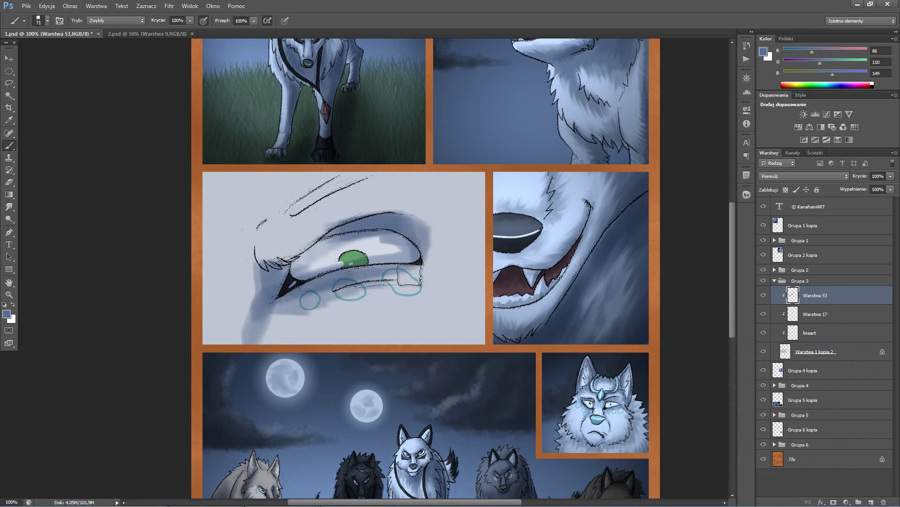
drag(410, 275, 424, 235)
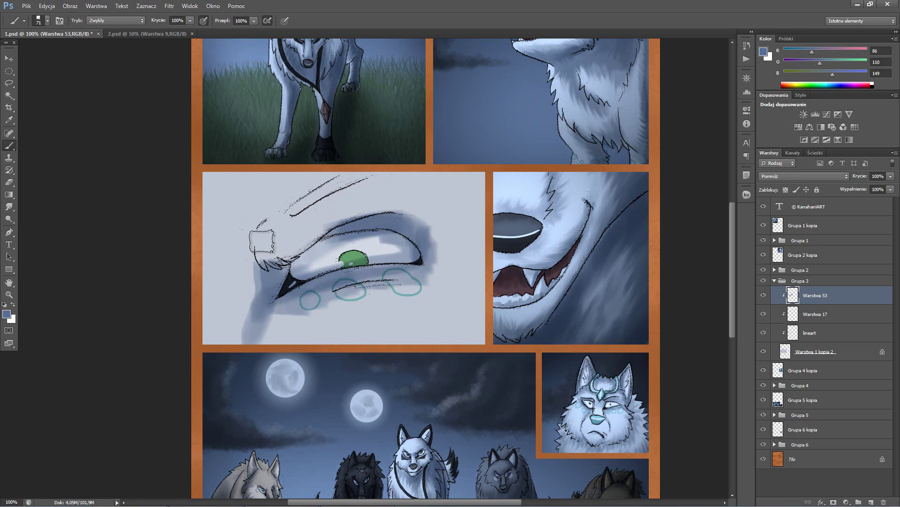
Shade the upper-left lid and the left, top and right edges of the eye panel.
mouse_move(261, 241)
mouse_down()
mouse_move(420, 214)
mouse_move(268, 176)
mouse_move(217, 185)
mouse_move(188, 209)
mouse_move(220, 320)
mouse_move(225, 207)
mouse_move(281, 200)
mouse_move(272, 187)
mouse_move(201, 202)
mouse_up()
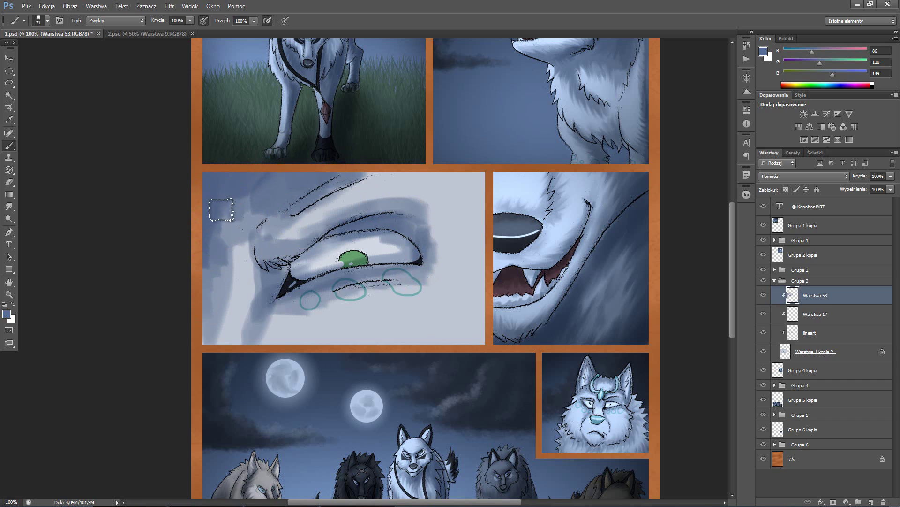
drag(227, 254, 219, 343)
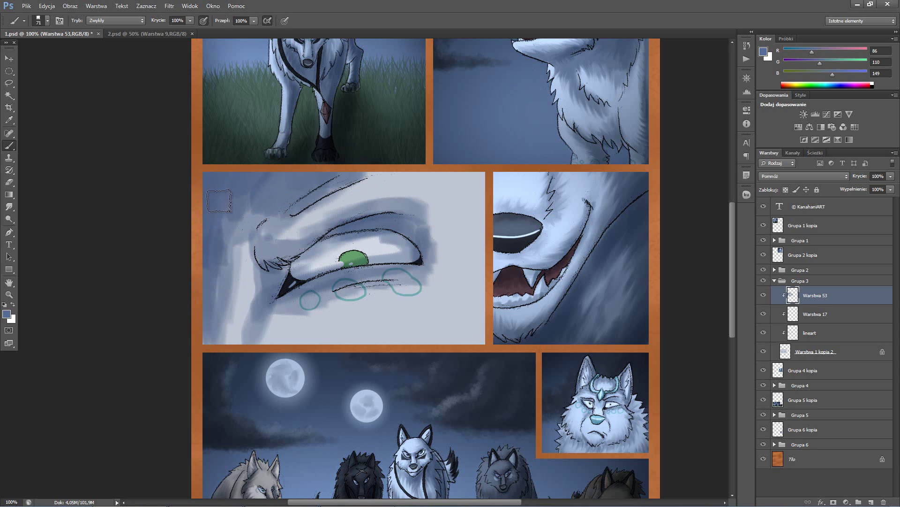
drag(225, 175, 296, 155)
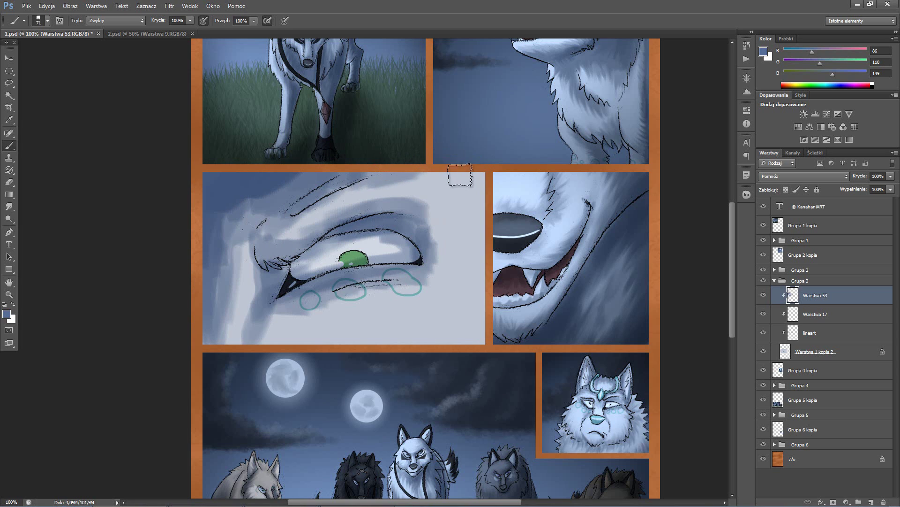
mouse_move(459, 175)
mouse_down()
mouse_move(478, 337)
mouse_move(368, 325)
mouse_move(281, 337)
mouse_move(422, 342)
mouse_move(476, 331)
mouse_up()
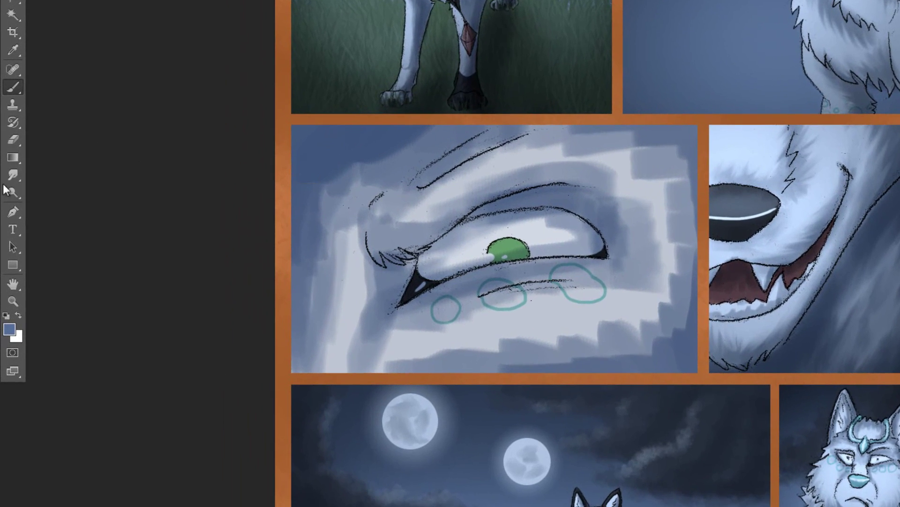
Set up the Smudge tool with Shape Dynamics, 60% strength and Sample All Layers.
click(12, 175)
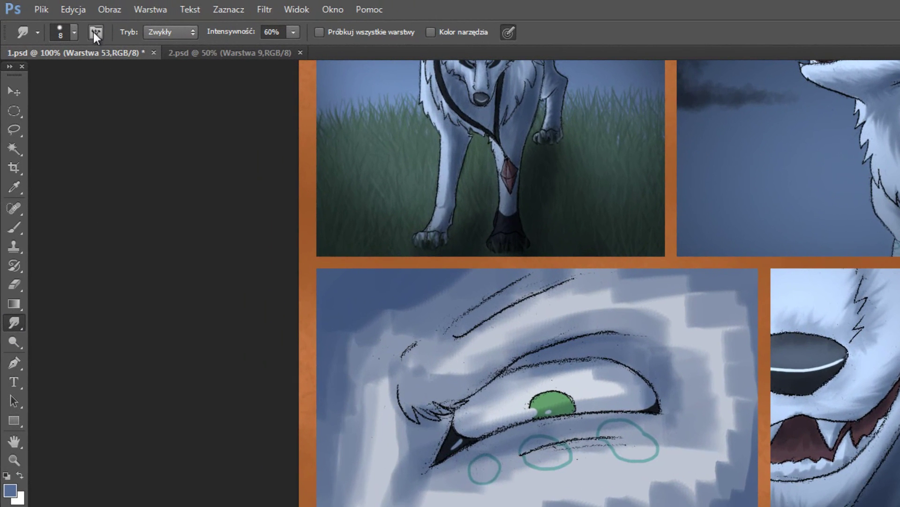
click(77, 25)
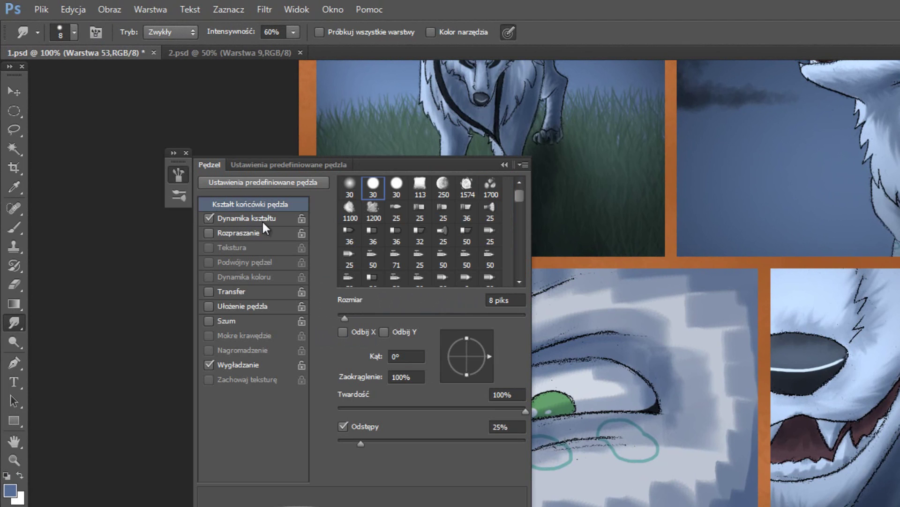
click(269, 221)
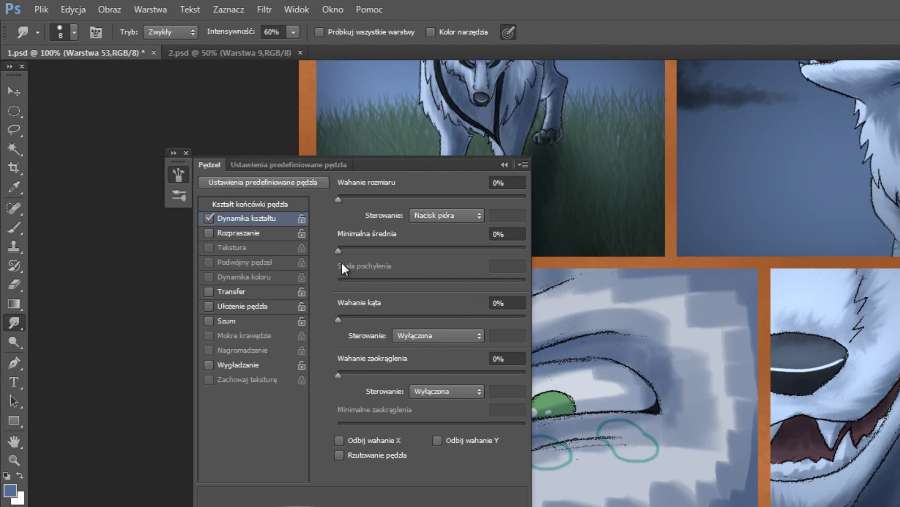
click(504, 165)
click(186, 153)
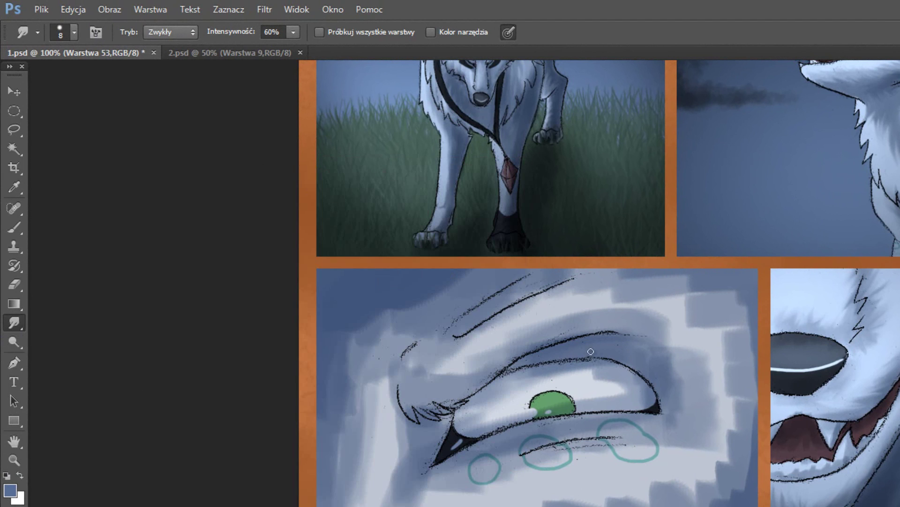
click(293, 33)
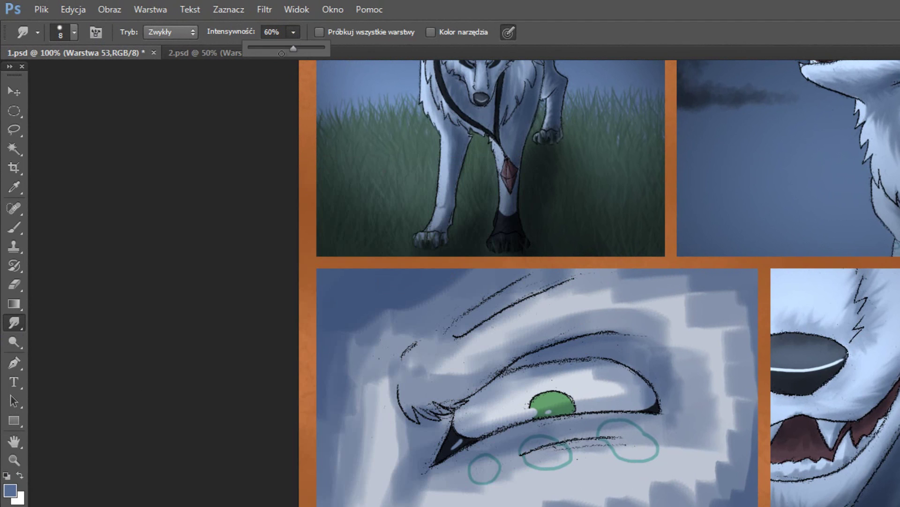
click(262, 133)
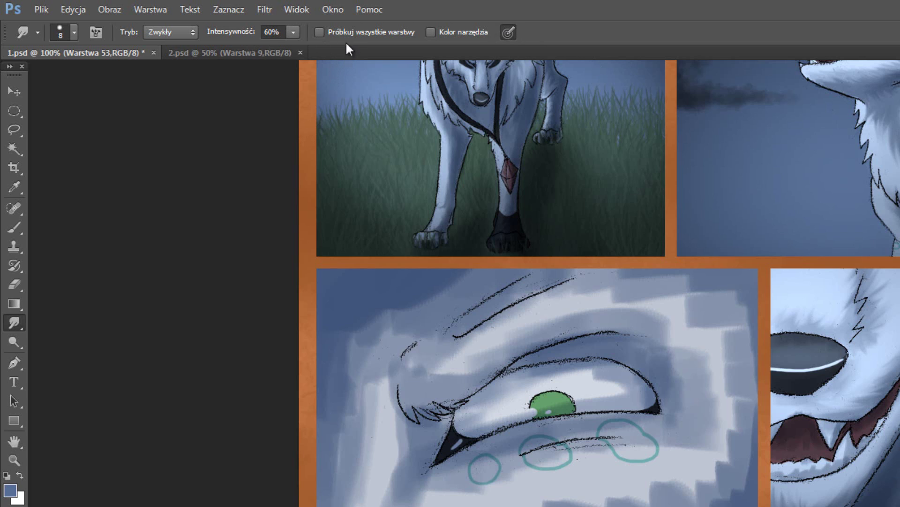
click(319, 32)
Test-smear the eye's inner corner and lower lid, then undo the smear.
drag(468, 460, 476, 453)
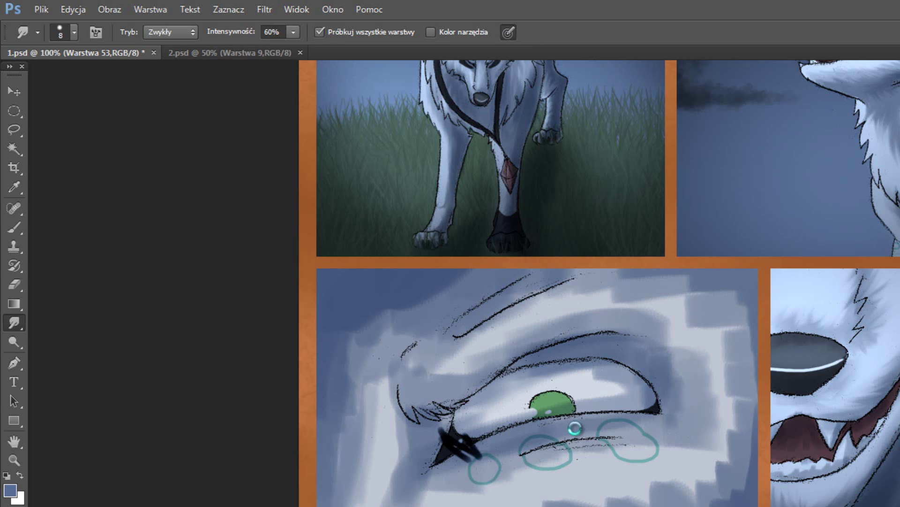
drag(575, 427, 588, 438)
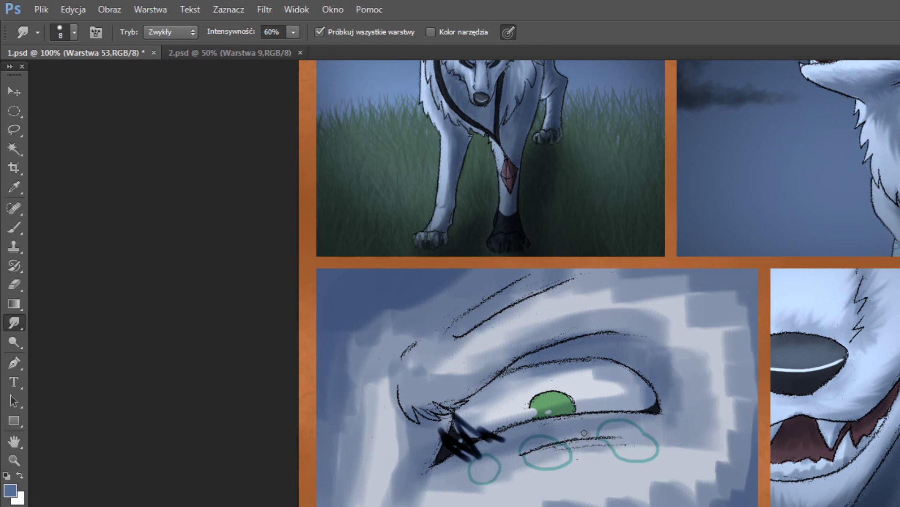
key(ctrl+alt+z)
key(ctrl+alt+z)
key(ctrl+alt+z)
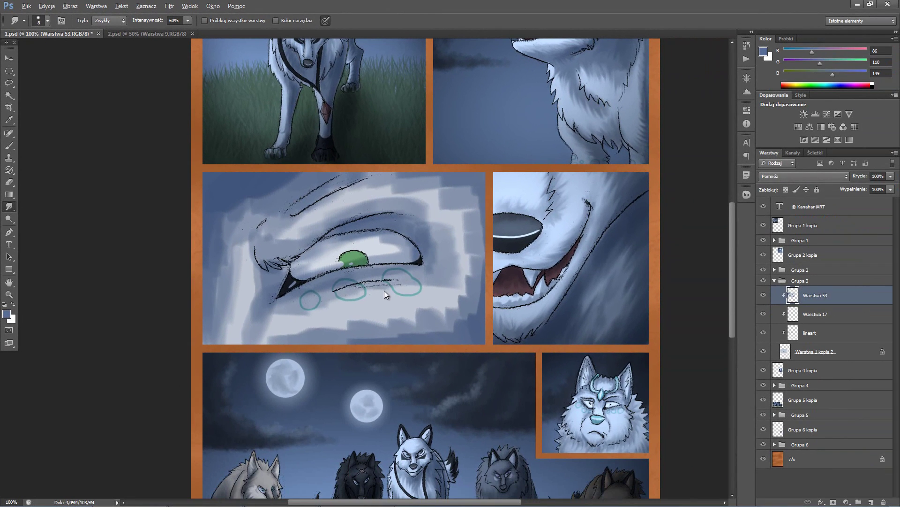
Set the smudge brush to 30 px and blend the eyebrow, top and right-edge fur into strands.
alt+right_click(384, 291)
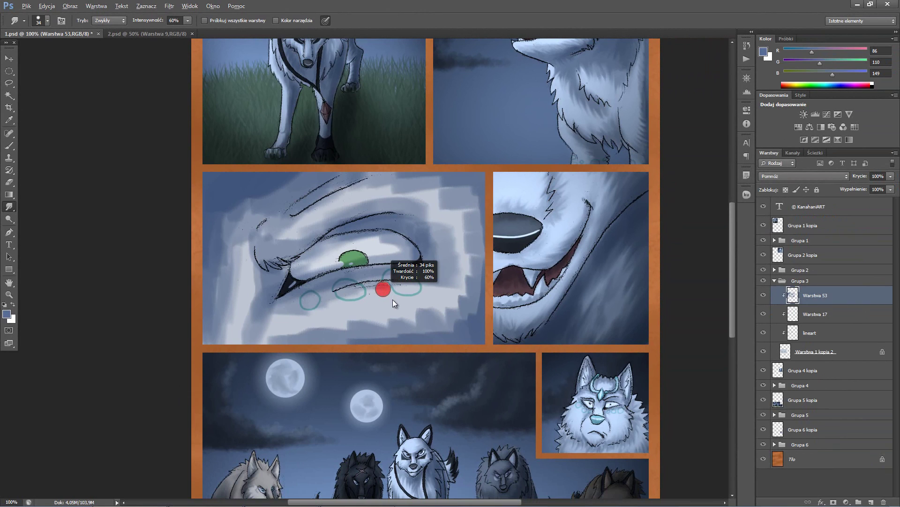
alt+right_click(392, 299)
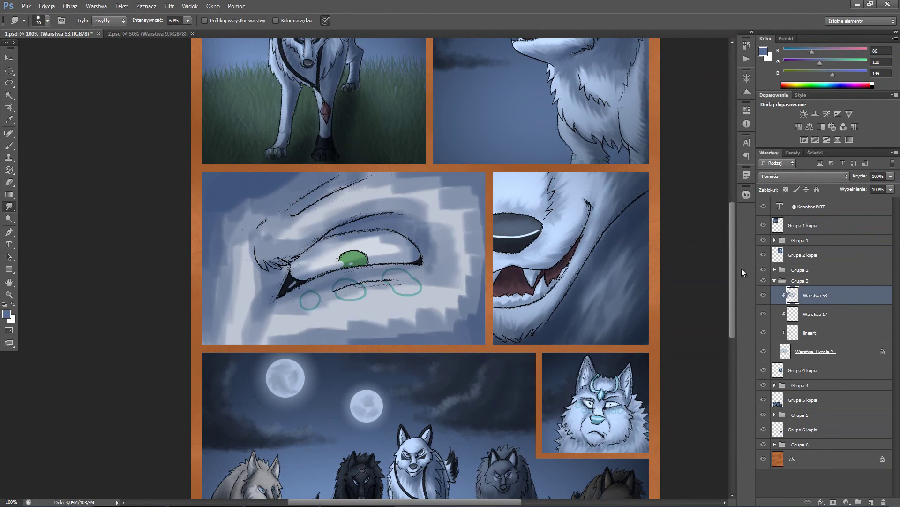
drag(734, 268, 736, 256)
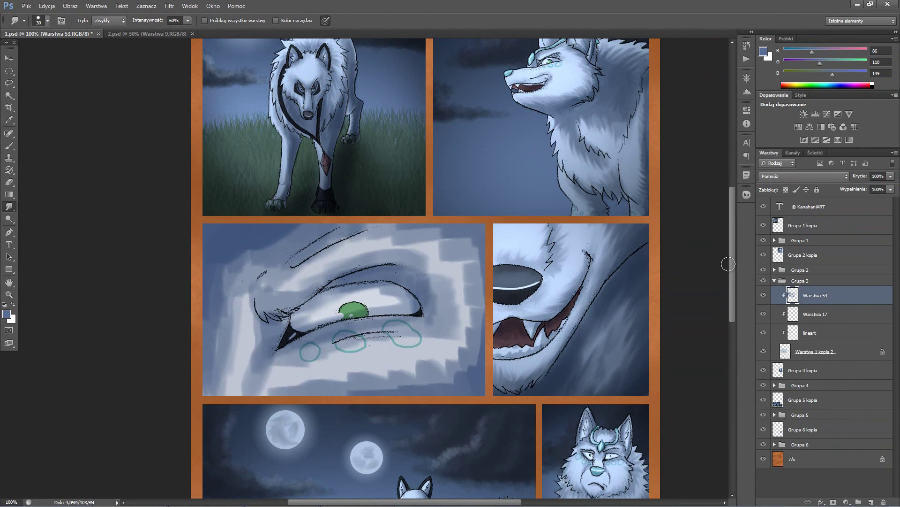
scroll(739, 287, down, 3)
scroll(738, 287, up, 1)
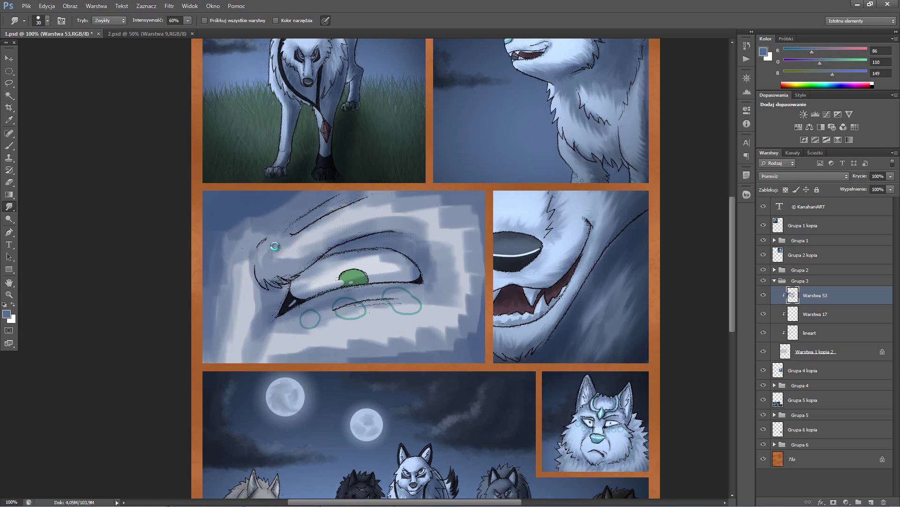
drag(278, 254, 297, 247)
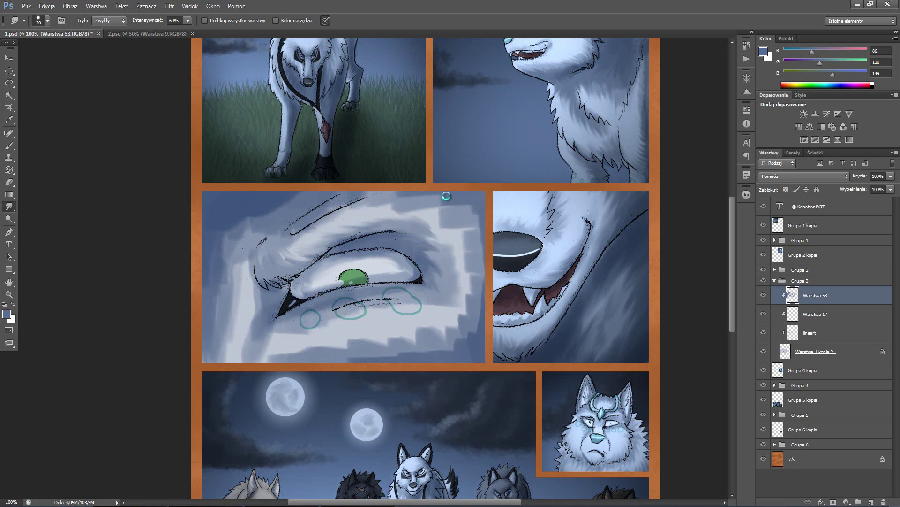
drag(365, 202, 471, 203)
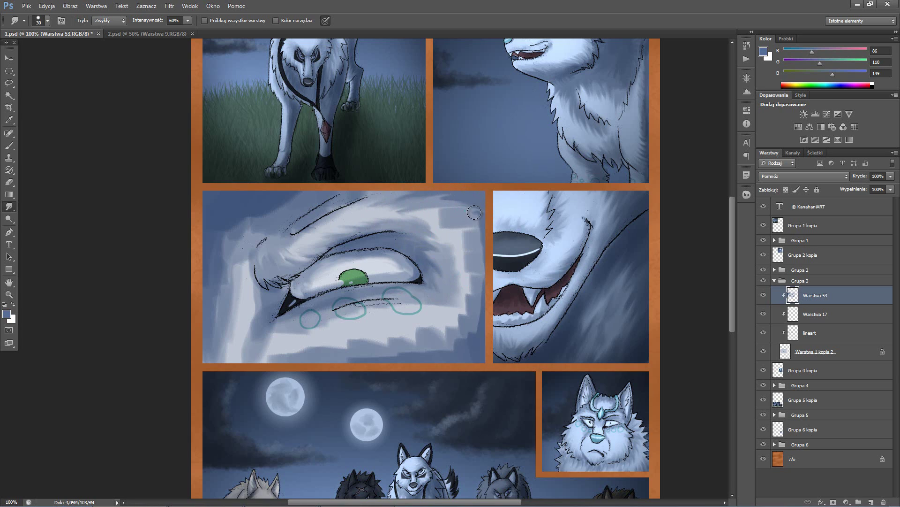
mouse_move(474, 212)
mouse_down()
mouse_move(473, 229)
mouse_move(455, 230)
mouse_move(466, 324)
mouse_move(422, 330)
mouse_move(403, 345)
mouse_up()
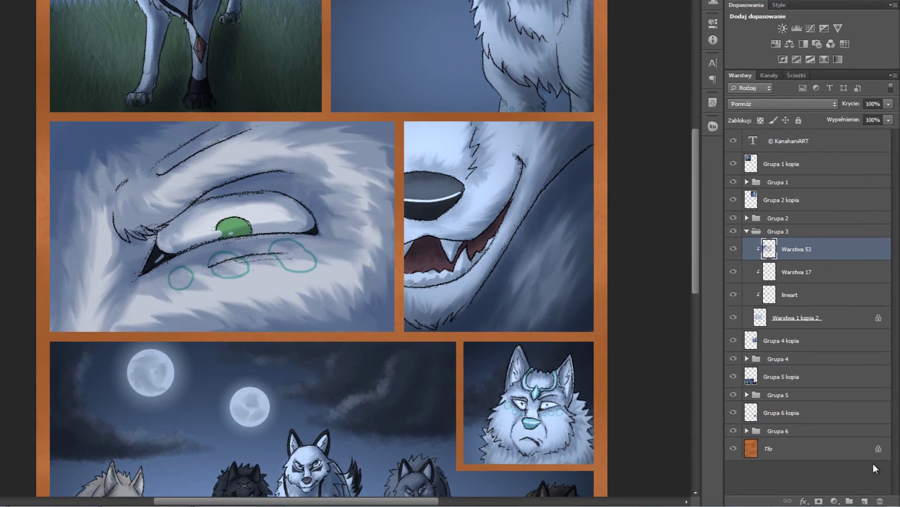
Add Warstwa 54 above Warstwa 53, clip it, and set it to Łagodne światło (Soft Light).
key(ctrl+shift+alt+n)
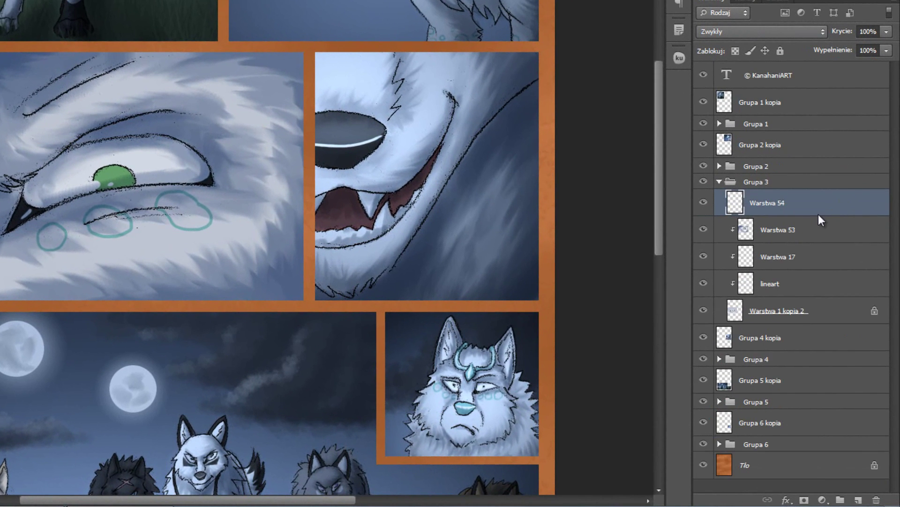
right_click(818, 214)
click(722, 207)
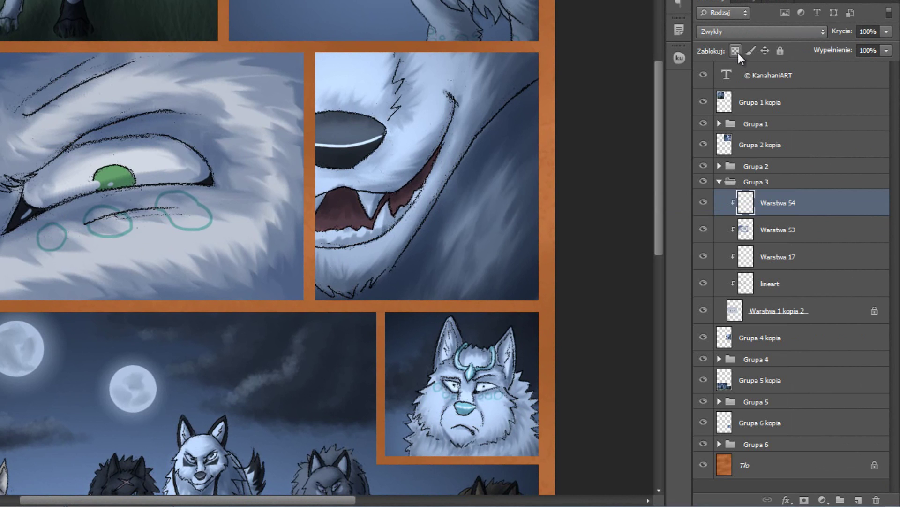
click(727, 32)
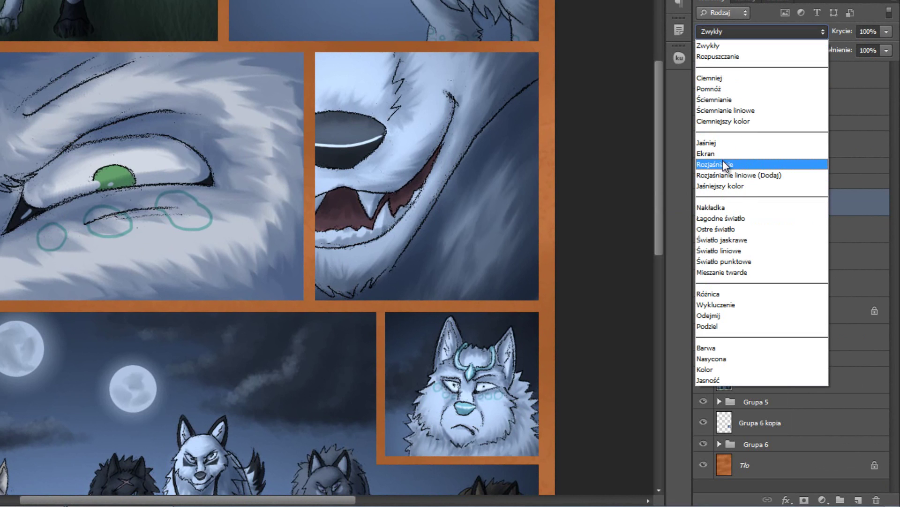
click(749, 219)
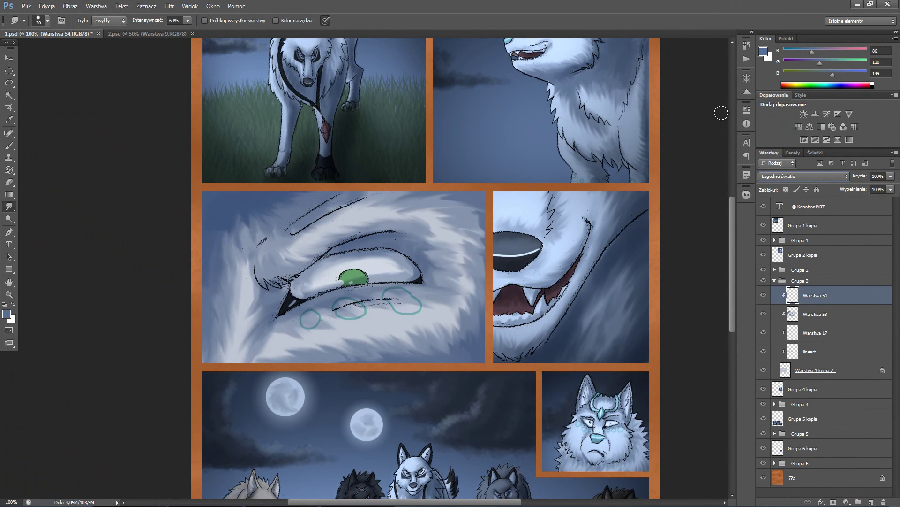
Set the foreground colour to pure white (ffffff).
click(762, 57)
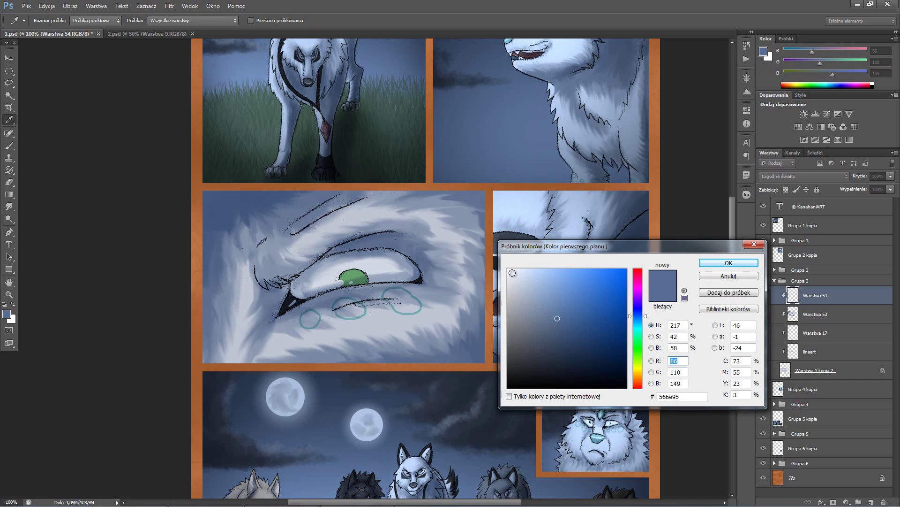
click(504, 267)
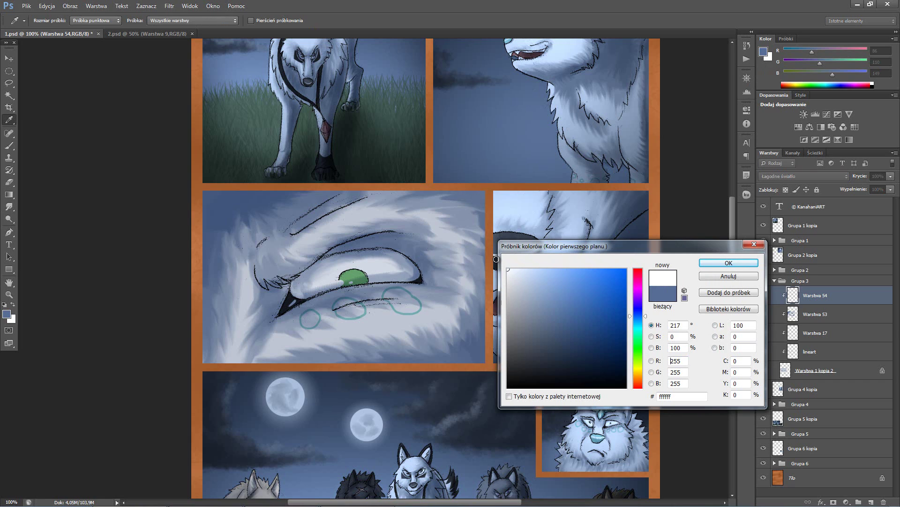
click(720, 263)
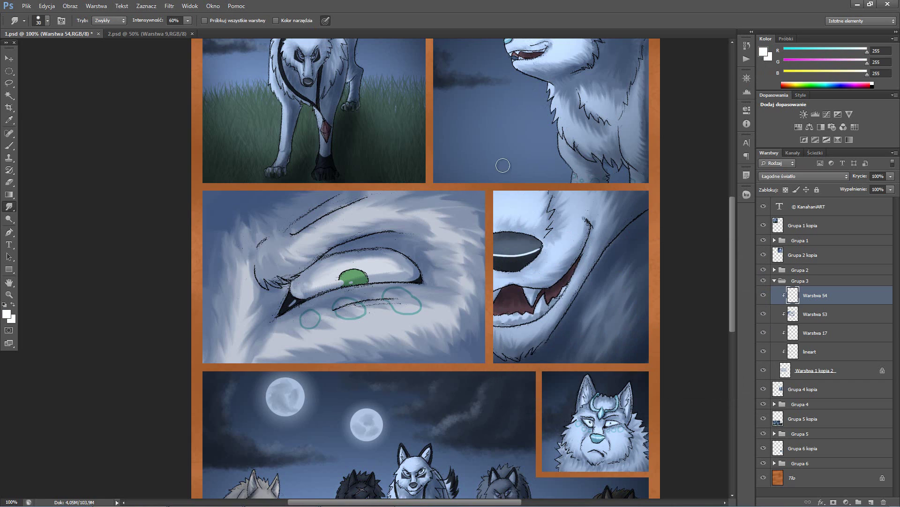
Paint a faint white highlight stroke across the eye-panel fur with a 41 px brush.
key(b)
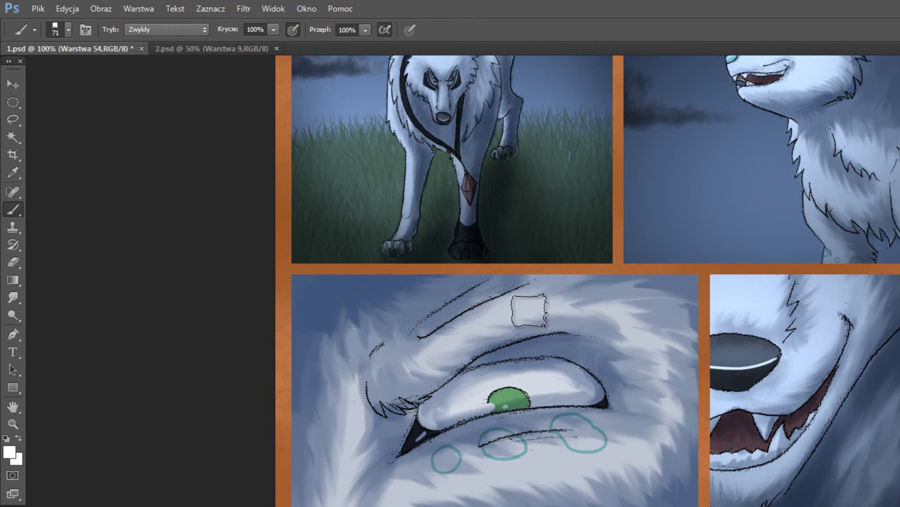
alt+right_click(489, 298)
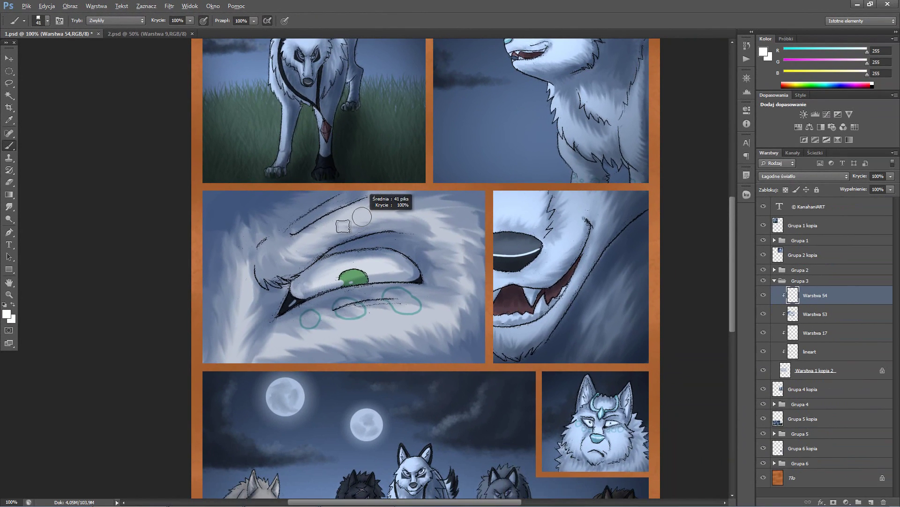
drag(489, 297, 373, 216)
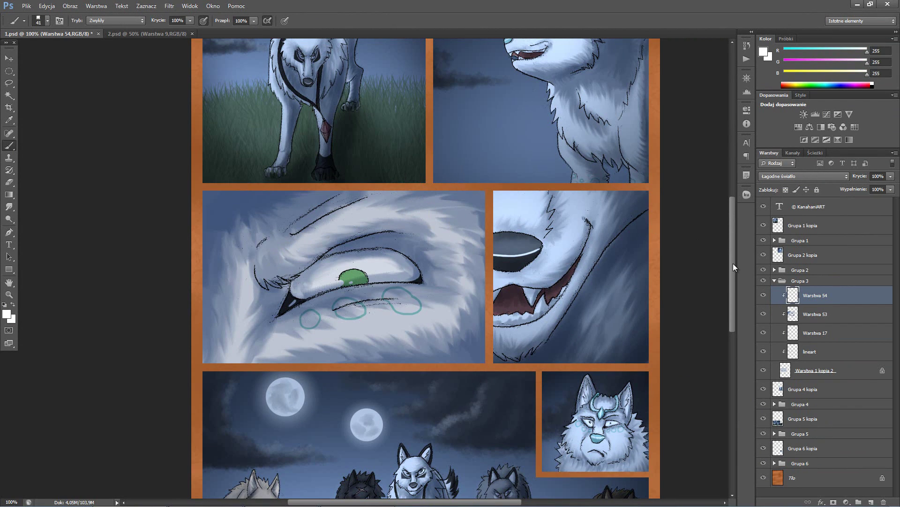
drag(733, 263, 732, 249)
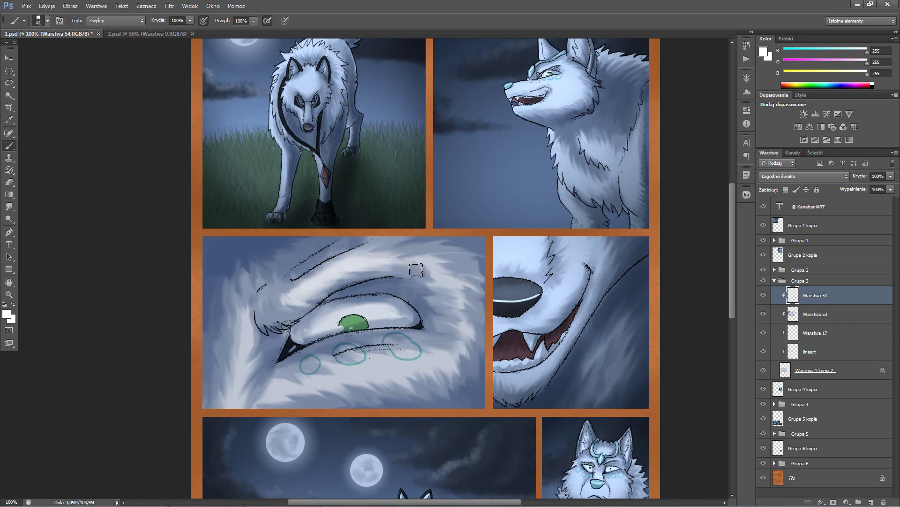
drag(459, 314, 307, 386)
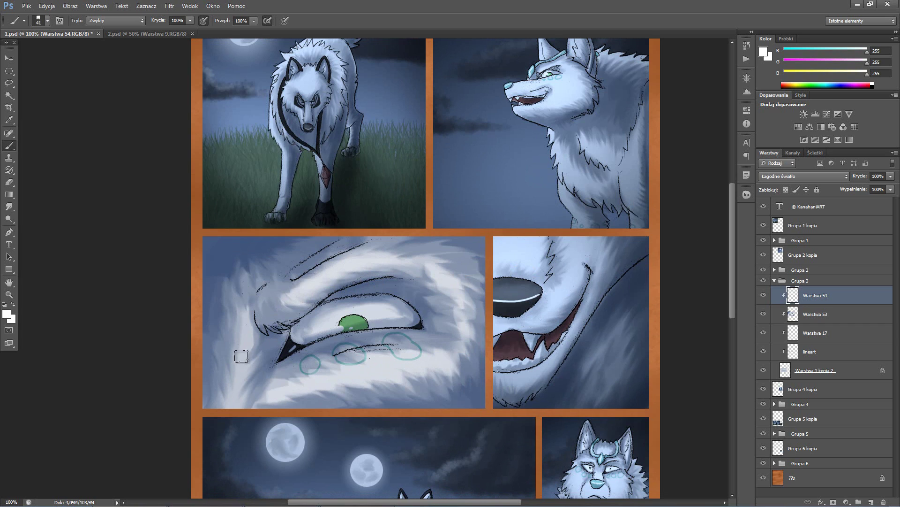
click(10, 208)
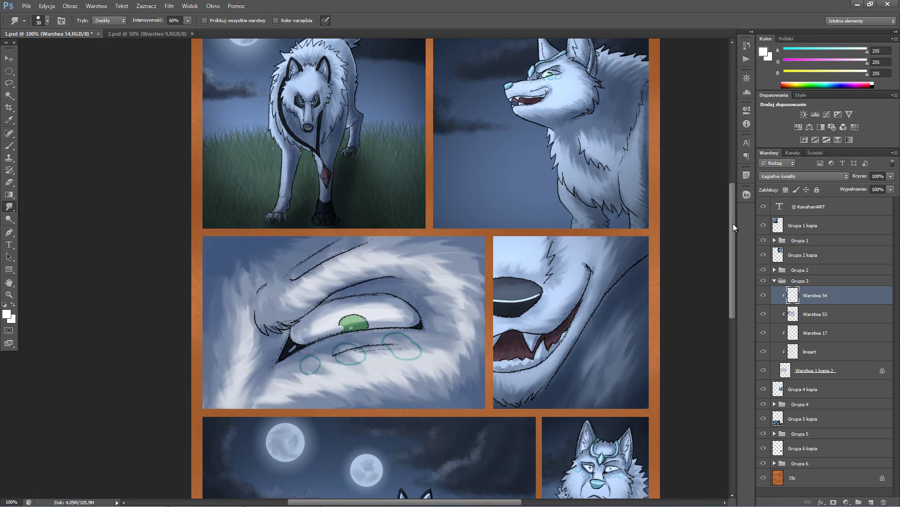
Scroll through the wolf comic page and switch to the 2.psd boar document.
drag(733, 230, 731, 248)
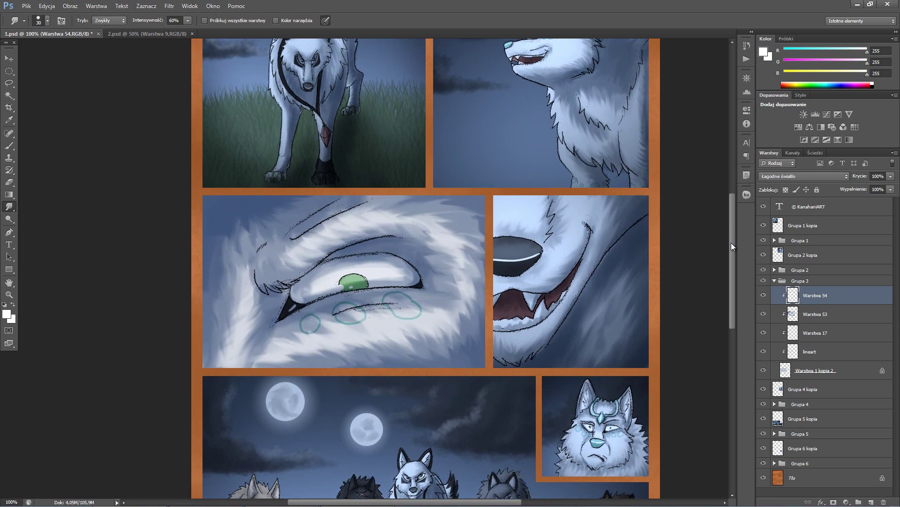
drag(730, 248, 731, 247)
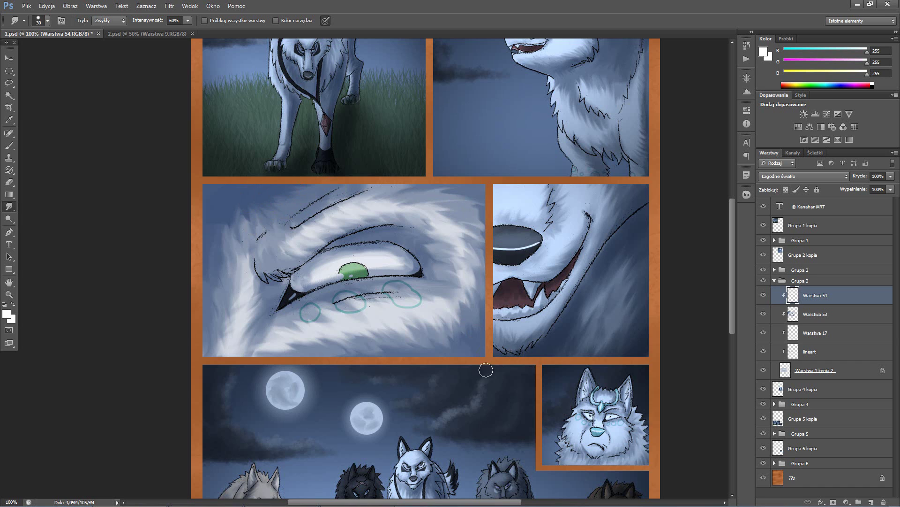
scroll(700, 222, up, 2)
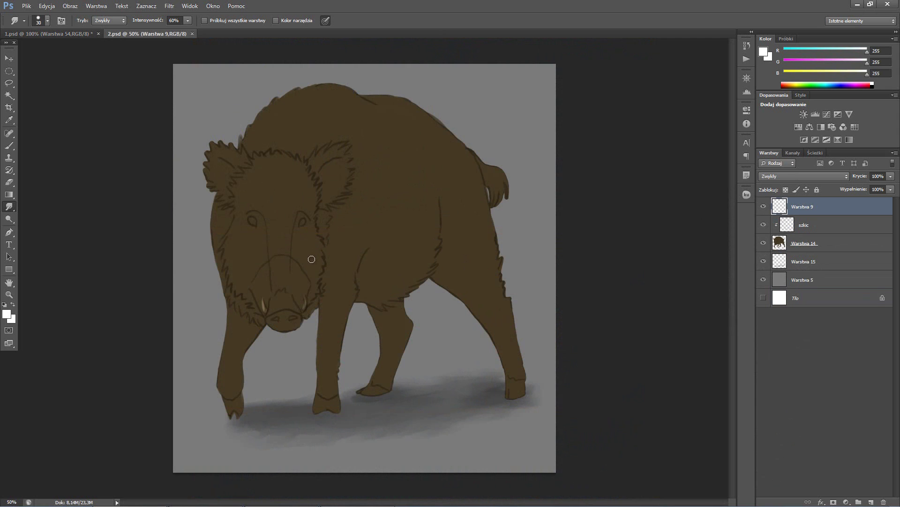
Add Warstwa 16 above the szkic layer, clipped to the boar layer Warstwa 14.
click(821, 225)
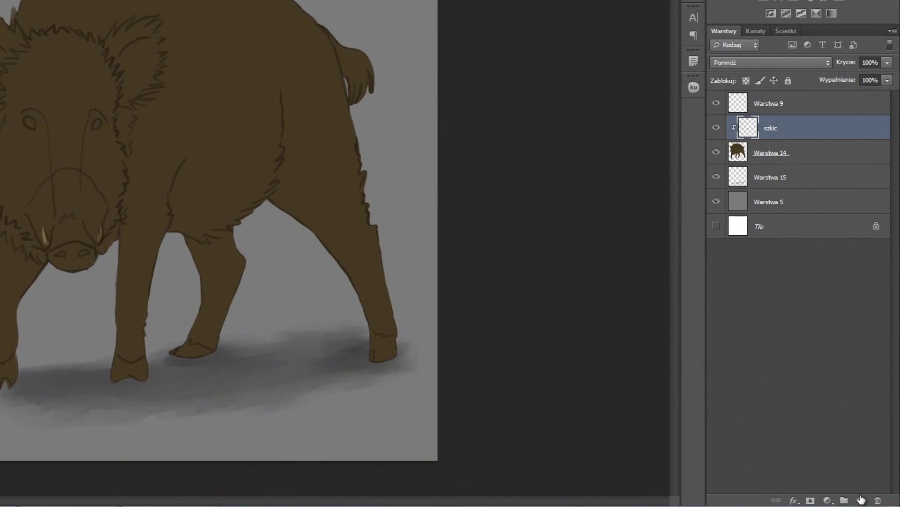
click(862, 500)
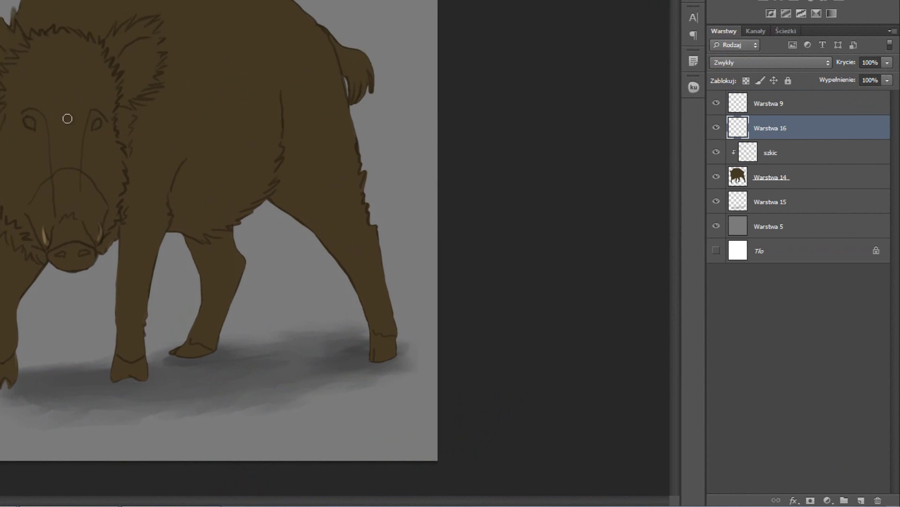
right_click(772, 133)
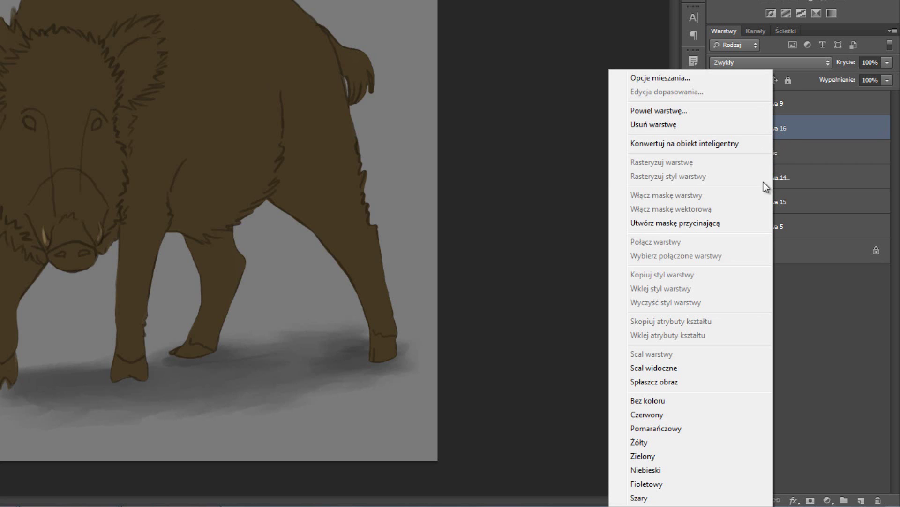
click(716, 226)
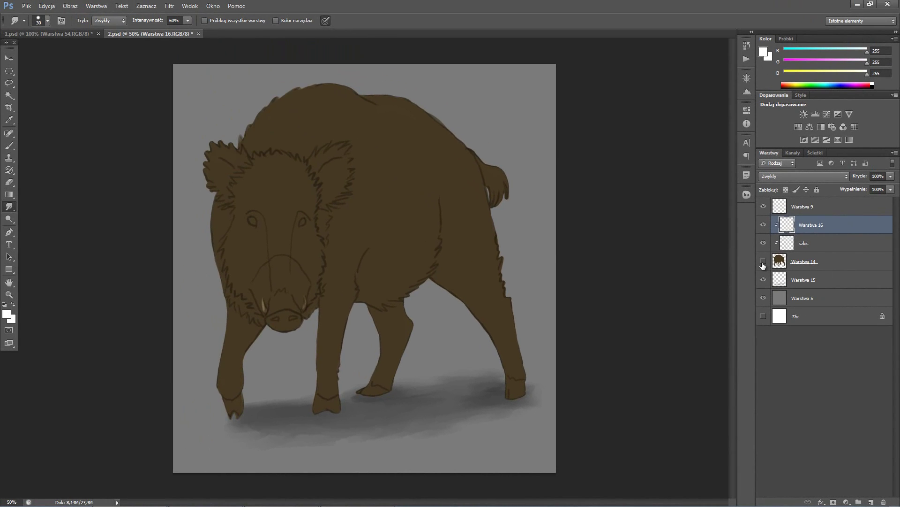
click(763, 262)
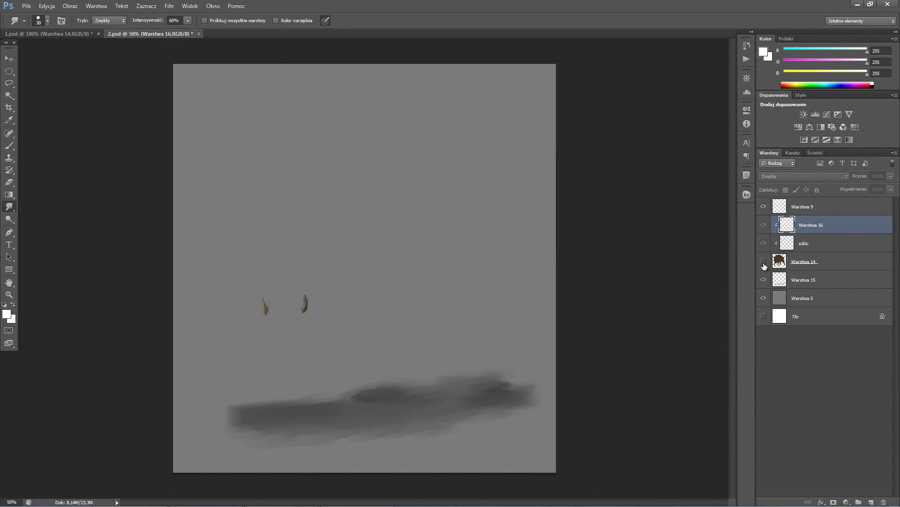
click(765, 260)
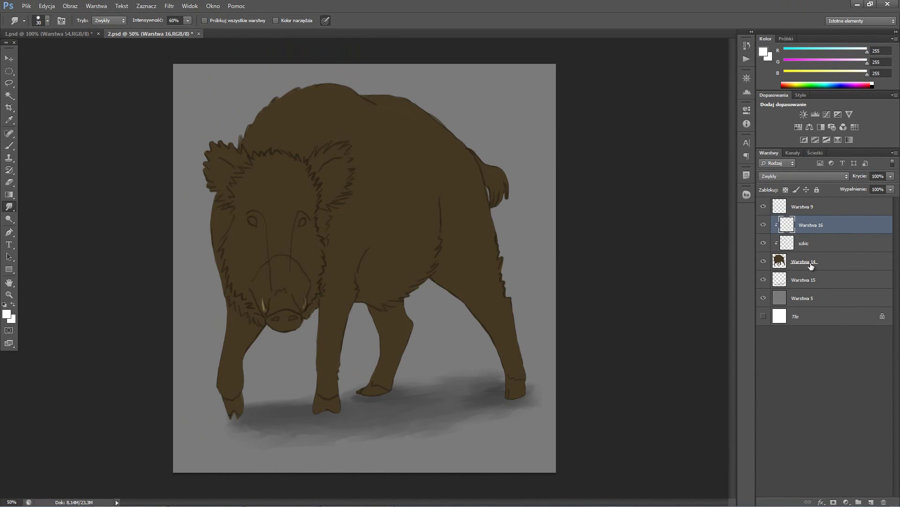
click(811, 266)
click(796, 225)
click(9, 150)
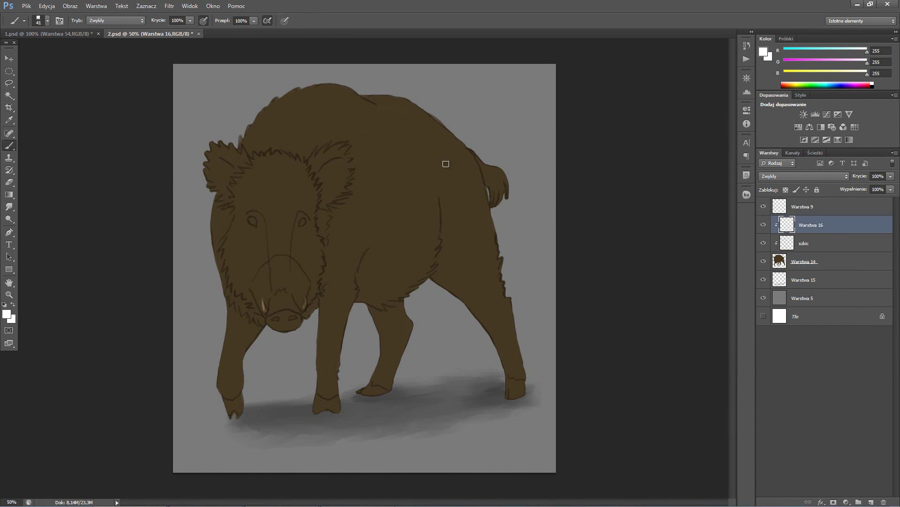
Undo a white test stroke, set Warstwa 16 to Pomnóż, and sample the boar's brown #443822.
drag(212, 245, 222, 359)
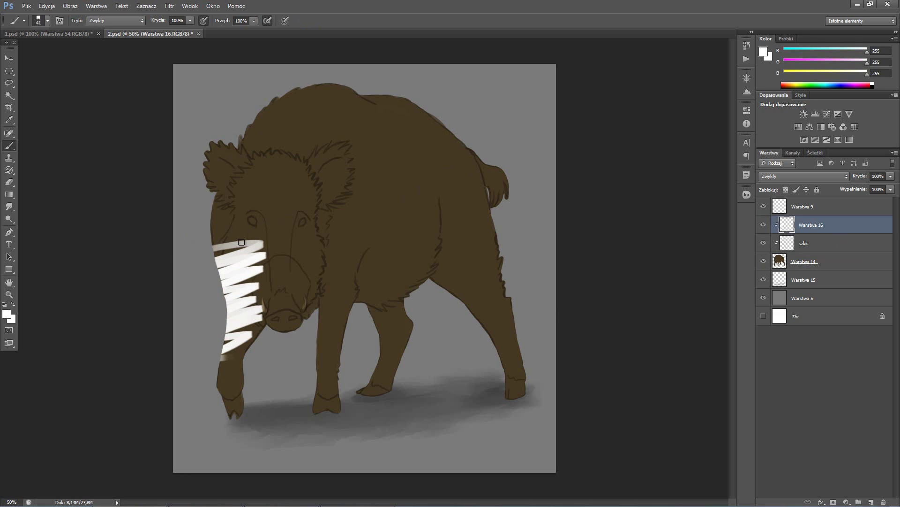
key(ctrl+z)
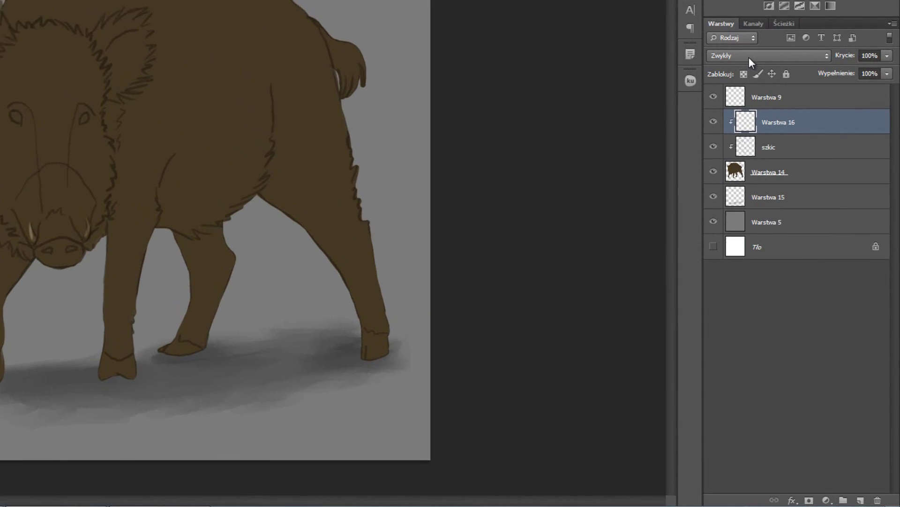
click(792, 178)
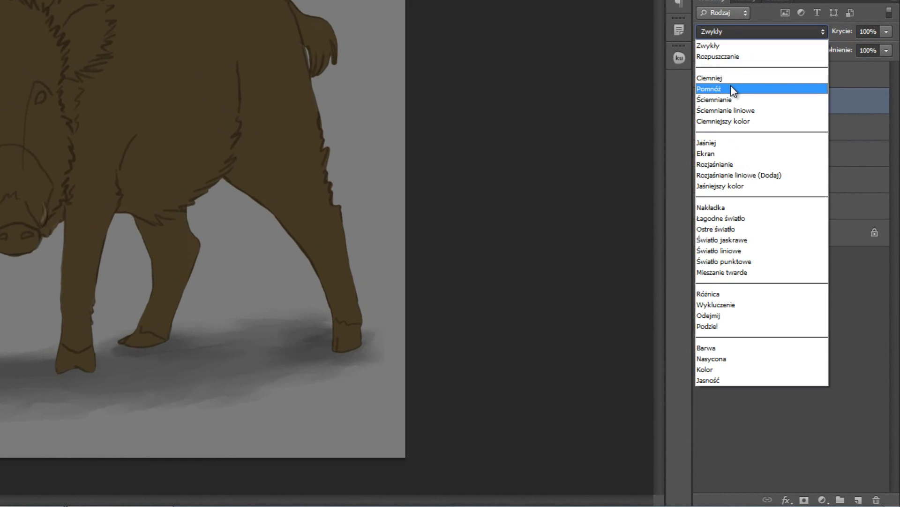
click(731, 86)
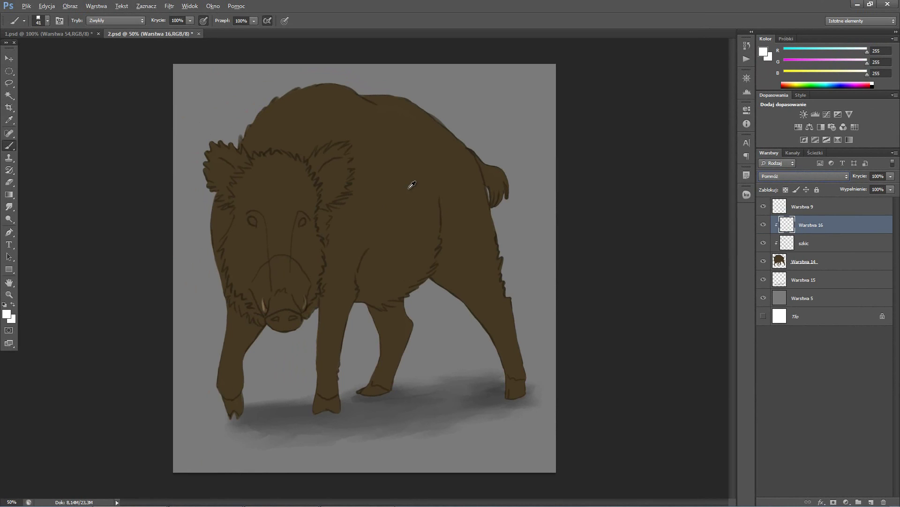
alt+click(412, 185)
Set the paint colour to beige ac956b and enlarge the brush to about 105 px.
click(762, 51)
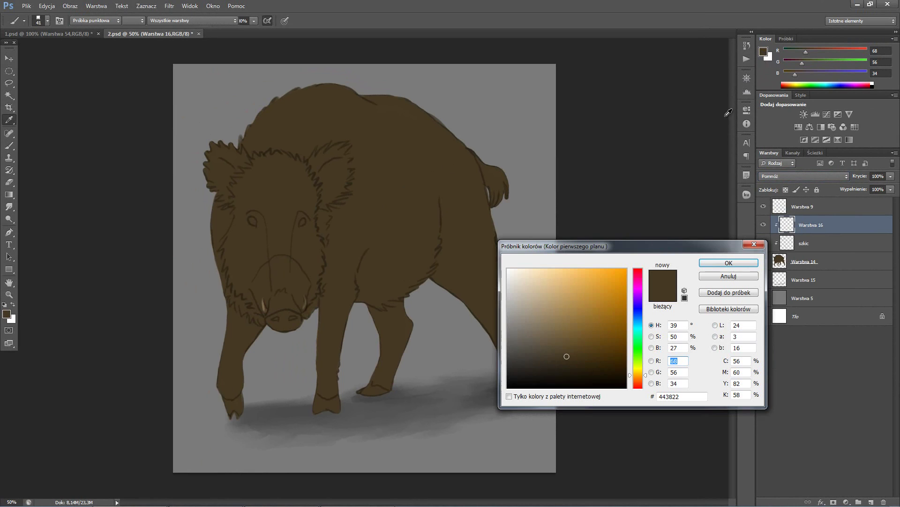
click(600, 286)
click(552, 299)
drag(552, 299, 546, 299)
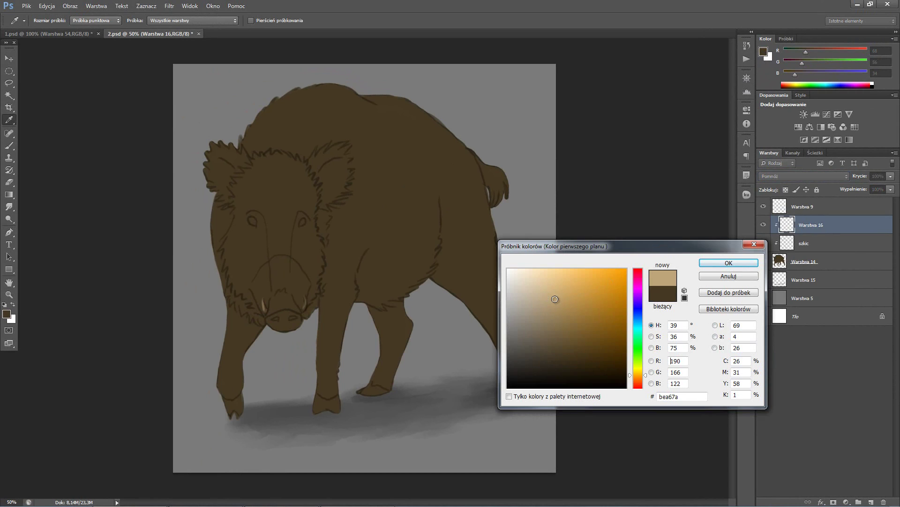
drag(545, 299, 552, 307)
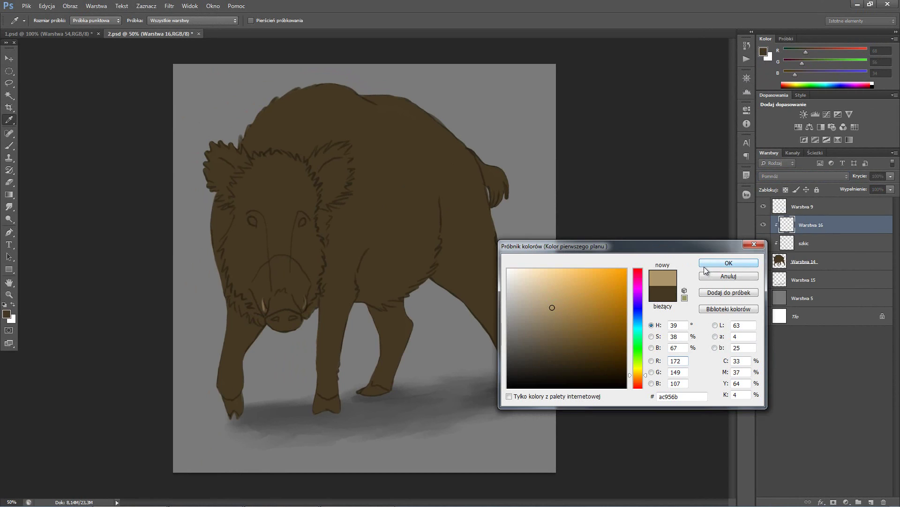
click(728, 262)
key(b)
drag(381, 216, 398, 219)
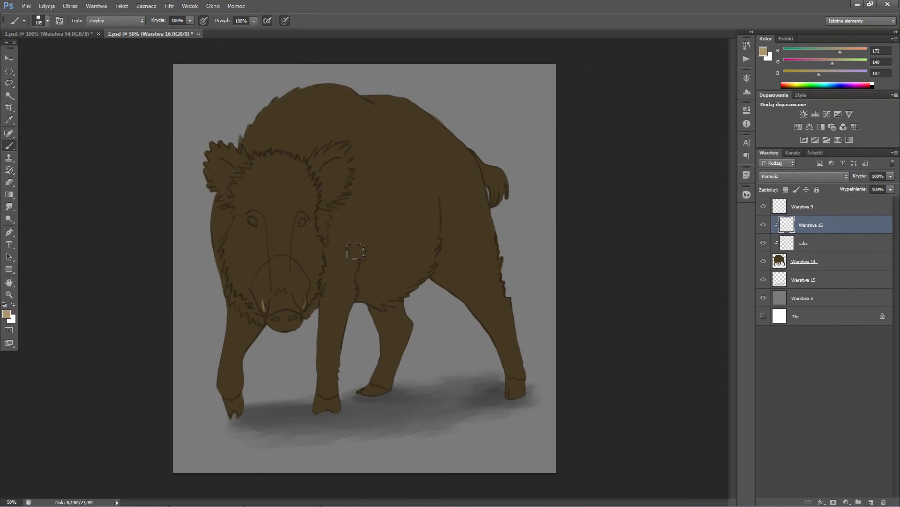
Shade the boar's shoulder, front and far legs, haunch and belly on the Multiply layer.
drag(359, 251, 372, 183)
drag(344, 281, 333, 413)
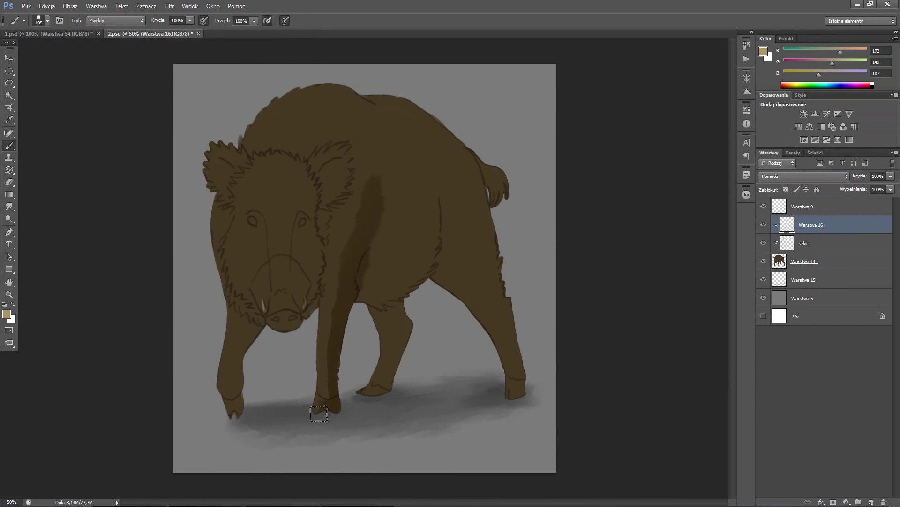
drag(381, 306, 393, 386)
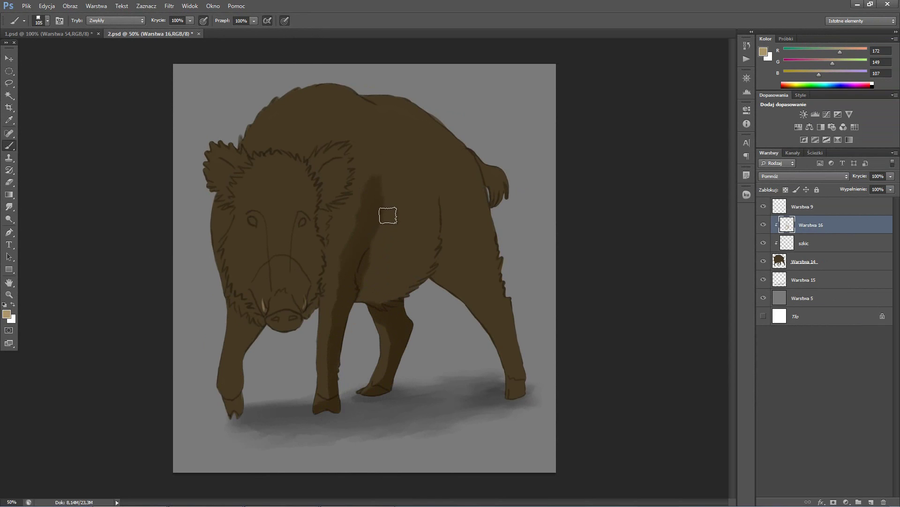
mouse_move(386, 213)
mouse_down()
mouse_move(432, 217)
mouse_move(365, 274)
mouse_move(422, 215)
mouse_up()
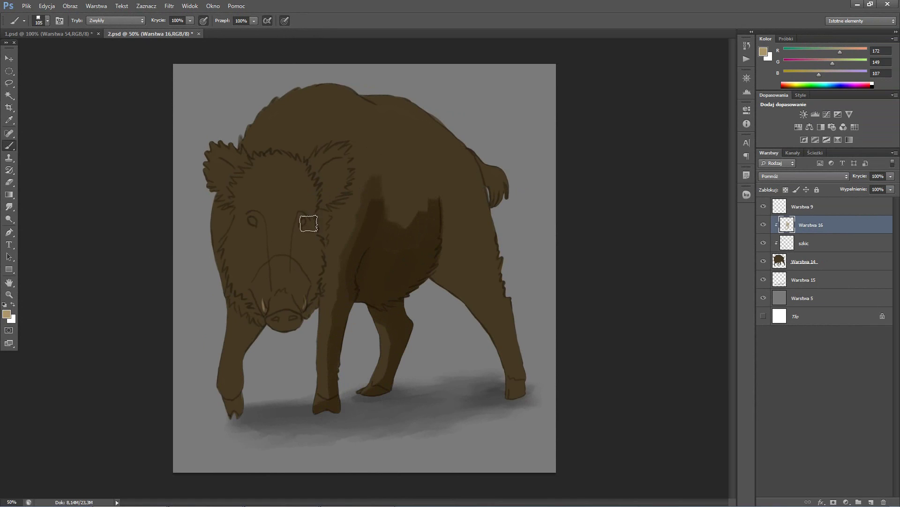
mouse_move(307, 221)
mouse_down()
mouse_move(314, 263)
mouse_move(310, 162)
mouse_move(318, 206)
mouse_move(307, 177)
mouse_move(341, 194)
mouse_move(308, 263)
mouse_move(263, 272)
mouse_move(241, 160)
mouse_move(230, 195)
mouse_up()
key(ctrl+z)
Shade beside the snout, left foreleg, hind leg, tail, back and face edge, then add layer Warstwa 17.
mouse_move(282, 253)
mouse_down()
mouse_move(235, 324)
mouse_move(234, 412)
mouse_up()
drag(253, 324, 256, 342)
mouse_move(460, 210)
mouse_down()
mouse_move(477, 209)
mouse_move(522, 394)
mouse_move(484, 201)
mouse_move(507, 201)
mouse_move(509, 178)
mouse_move(445, 291)
mouse_up()
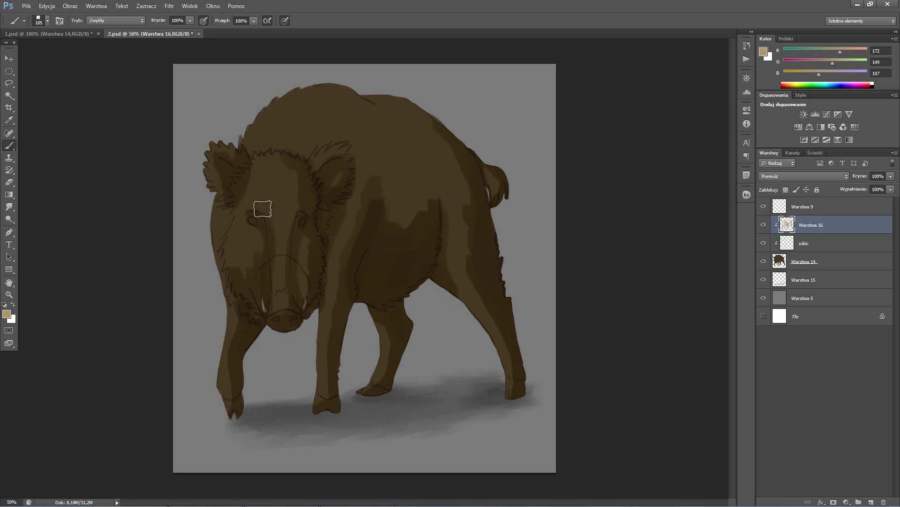
drag(228, 207, 227, 235)
mouse_move(380, 141)
mouse_down()
mouse_move(356, 122)
mouse_move(393, 120)
mouse_up()
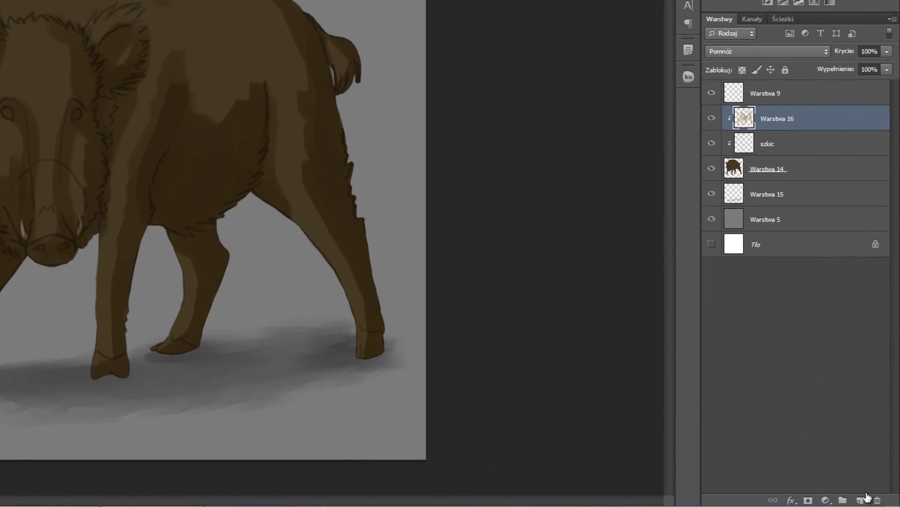
click(871, 501)
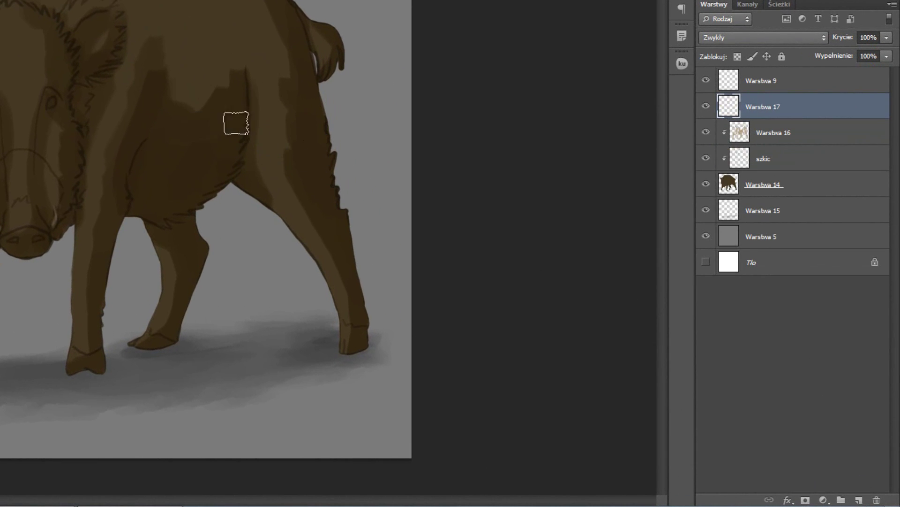
Make Warstwa 17 a clipping mask on the boar and set its blend mode to Łagodne światło.
right_click(791, 117)
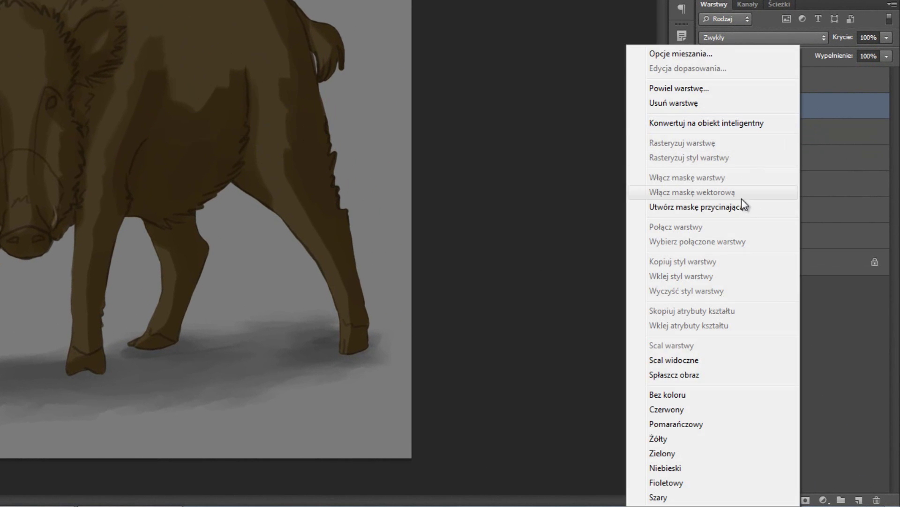
click(740, 205)
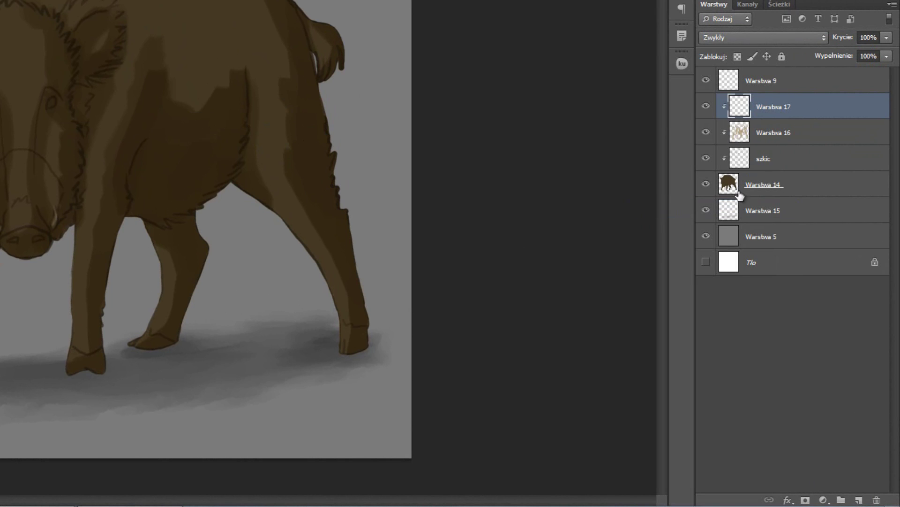
click(746, 37)
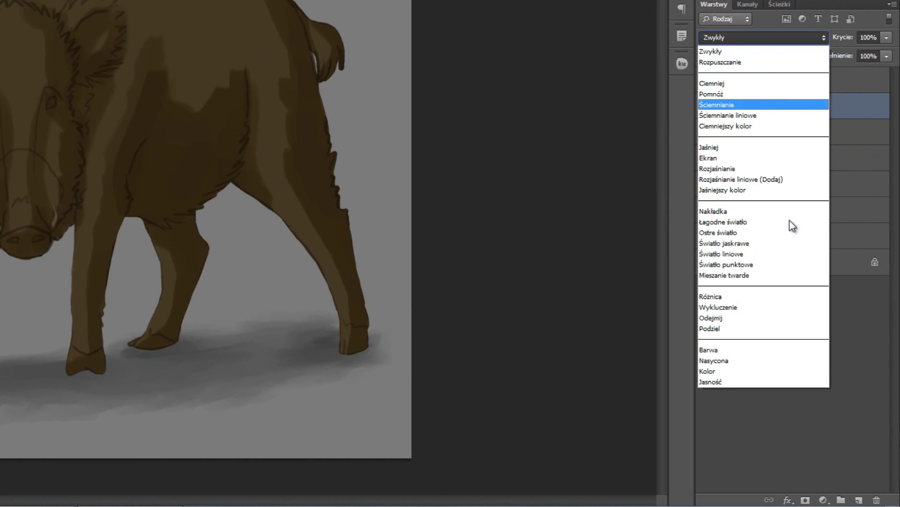
click(753, 222)
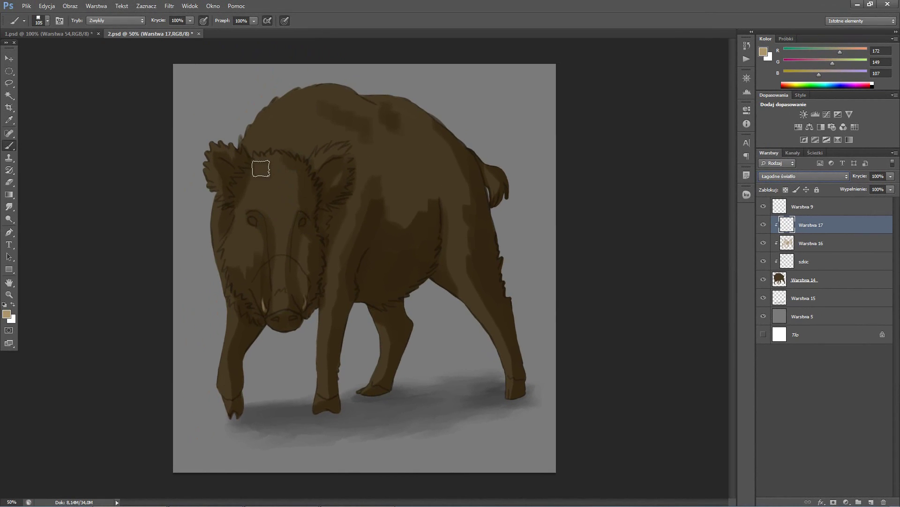
Brush beige Soft Light highlights over the forehead, snout, middle leg, head top, back and shoulder.
mouse_move(274, 173)
mouse_down()
mouse_move(280, 268)
mouse_move(224, 238)
mouse_move(215, 258)
mouse_move(231, 317)
mouse_move(230, 392)
mouse_up()
drag(351, 207, 322, 322)
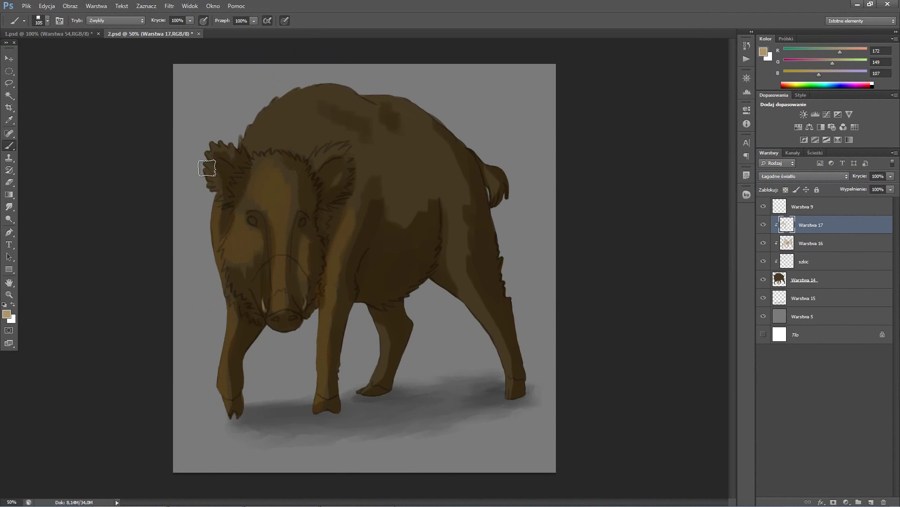
mouse_move(274, 140)
mouse_down()
mouse_move(366, 145)
mouse_move(366, 105)
mouse_move(376, 164)
mouse_move(462, 200)
mouse_move(503, 389)
mouse_up()
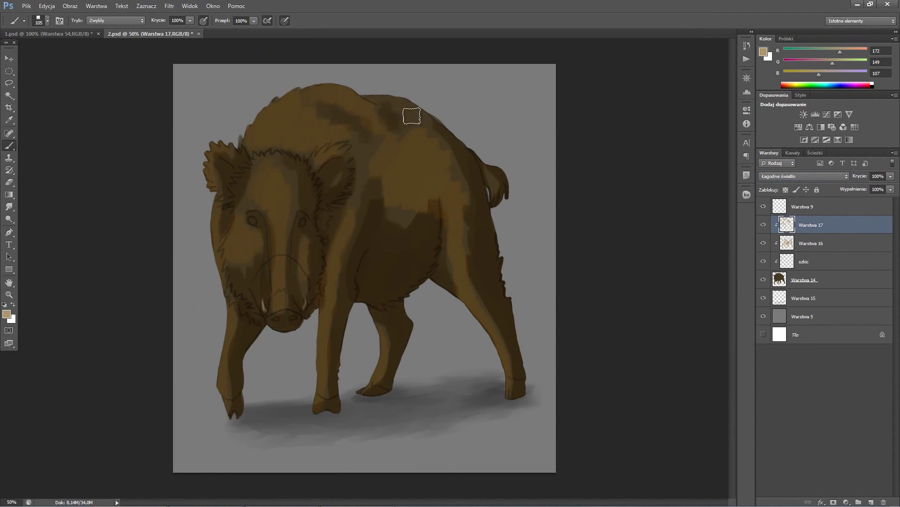
drag(364, 144, 356, 177)
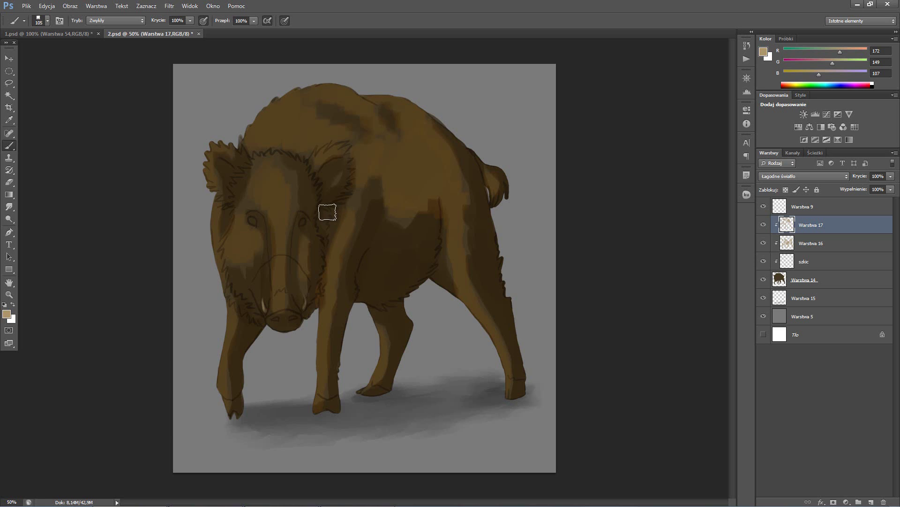
Add new layer Warstwa 18 clipped to the boar below.
click(871, 501)
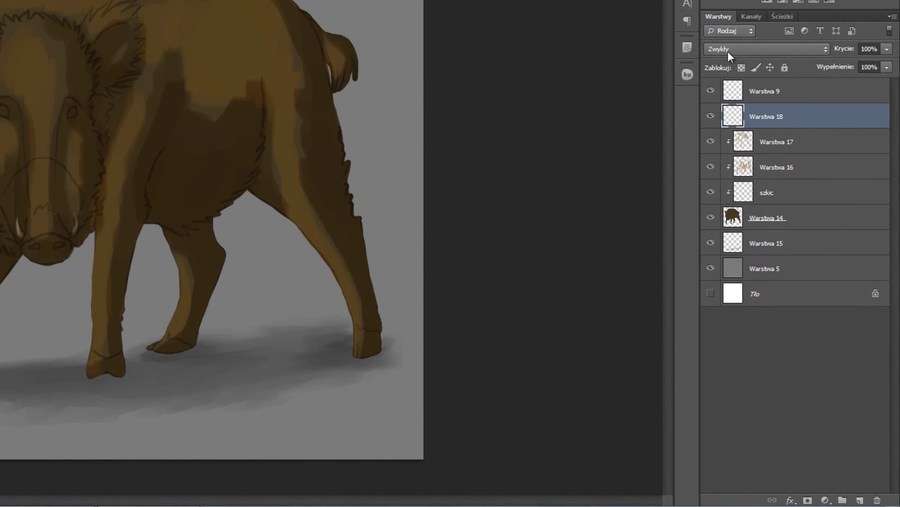
right_click(805, 119)
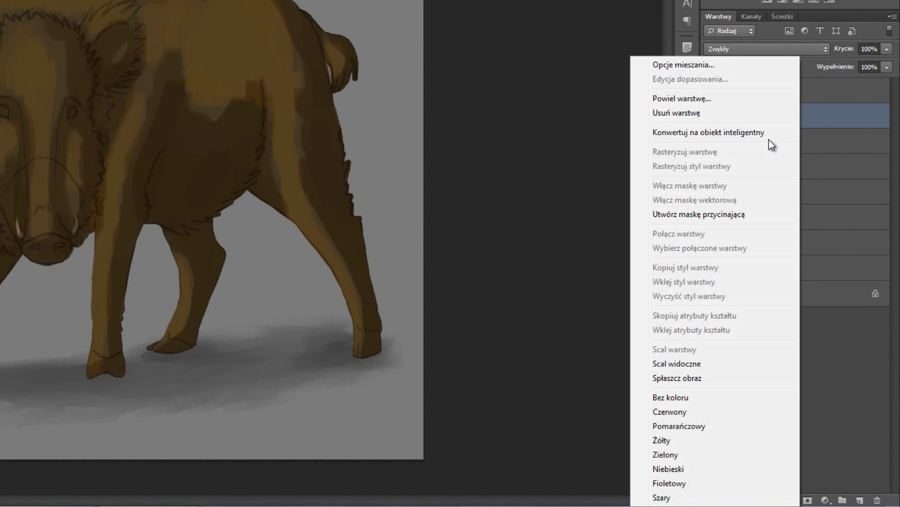
click(727, 215)
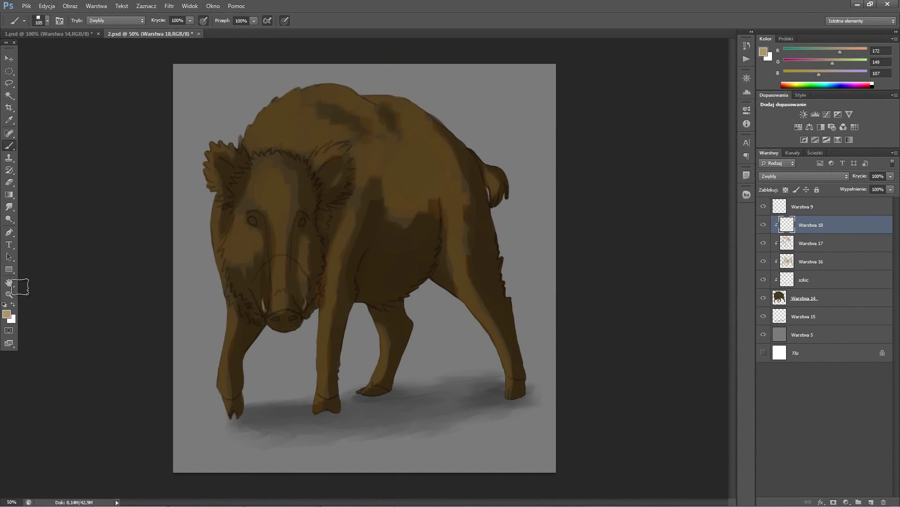
Zoom in on the boar's head, set the brush to 99 px and sample a dark fur brown.
click(9, 294)
click(243, 203)
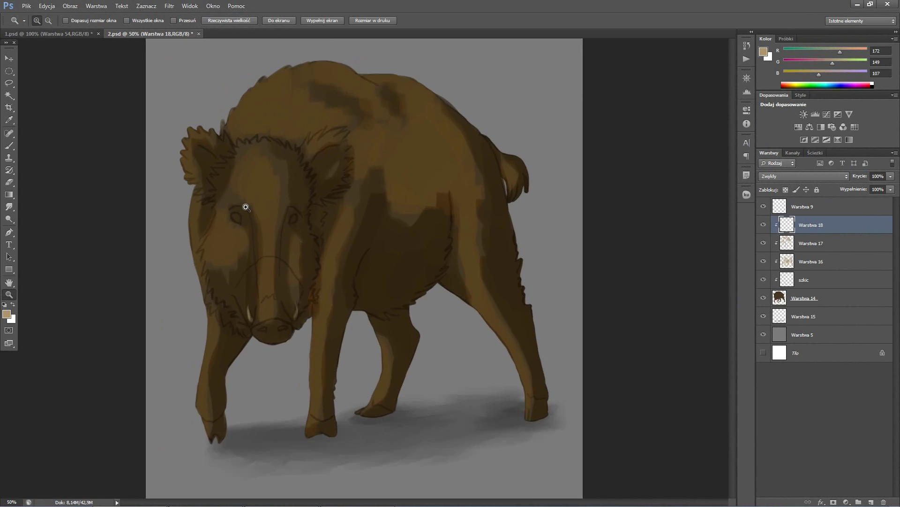
click(13, 147)
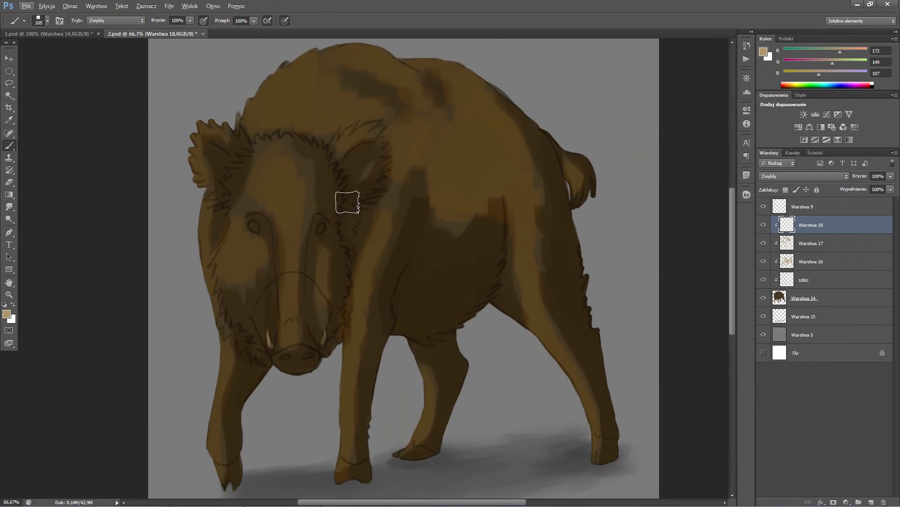
mouse_move(346, 203)
mouse_down()
mouse_move(331, 212)
mouse_move(327, 203)
mouse_up()
alt+click(314, 199)
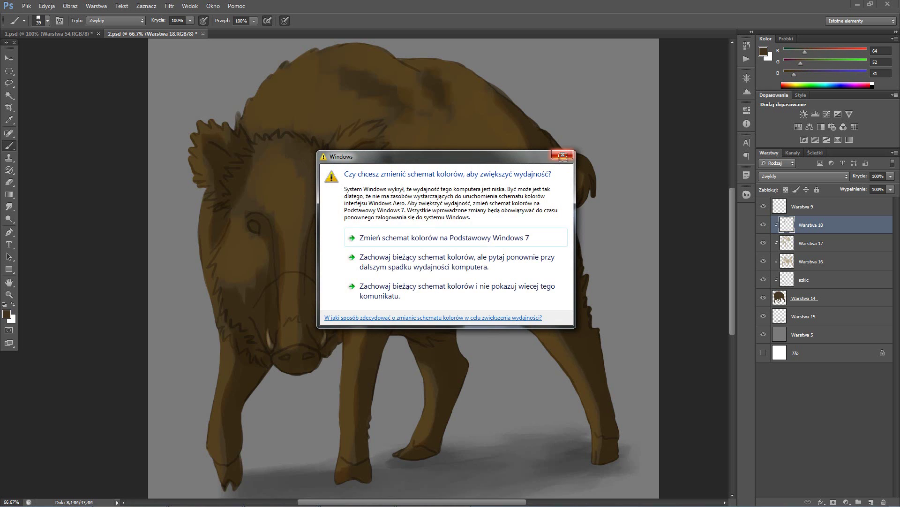
Shrink the brush to about 27 px and sample a mid-brown (R 83, G 64, B 31) from the face.
click(563, 154)
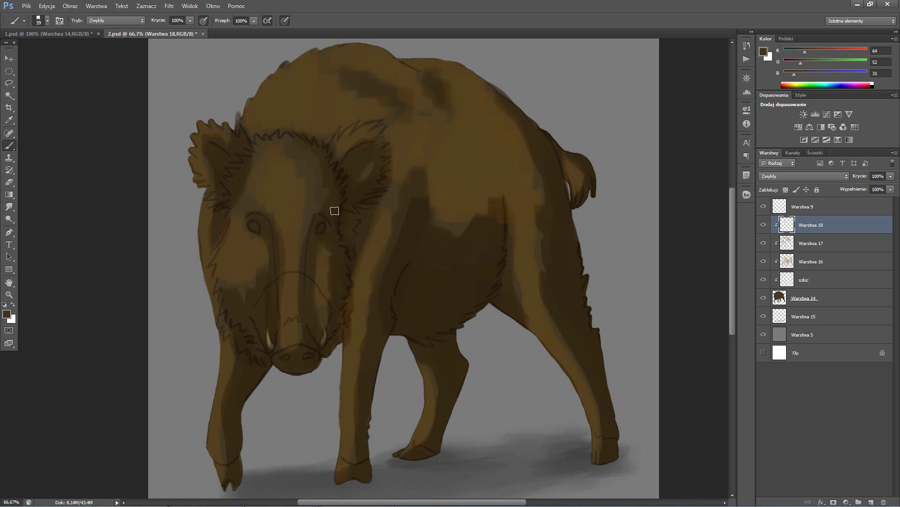
key(alt)
alt+right_click(343, 172)
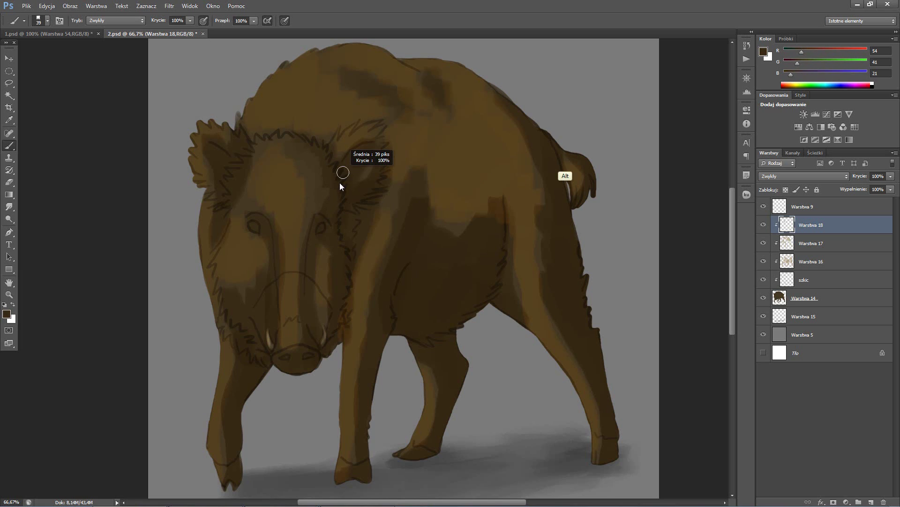
drag(339, 183, 332, 190)
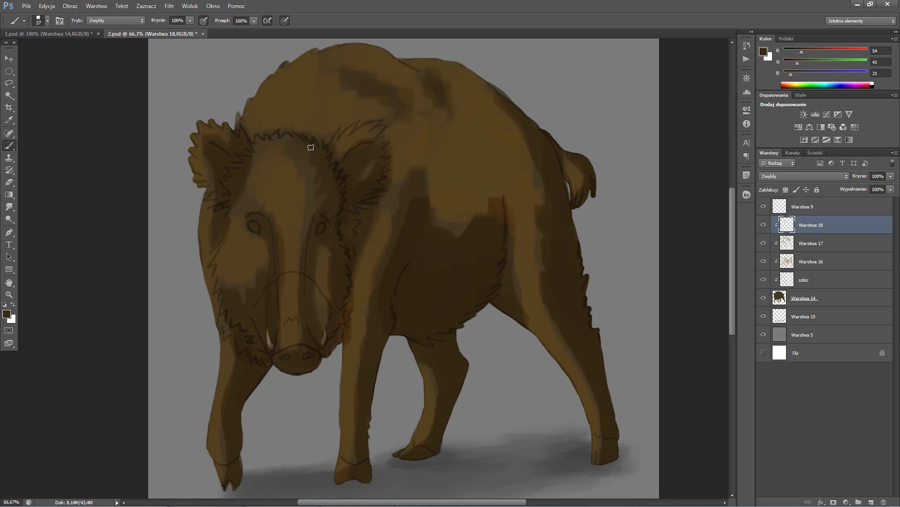
alt+click(320, 204)
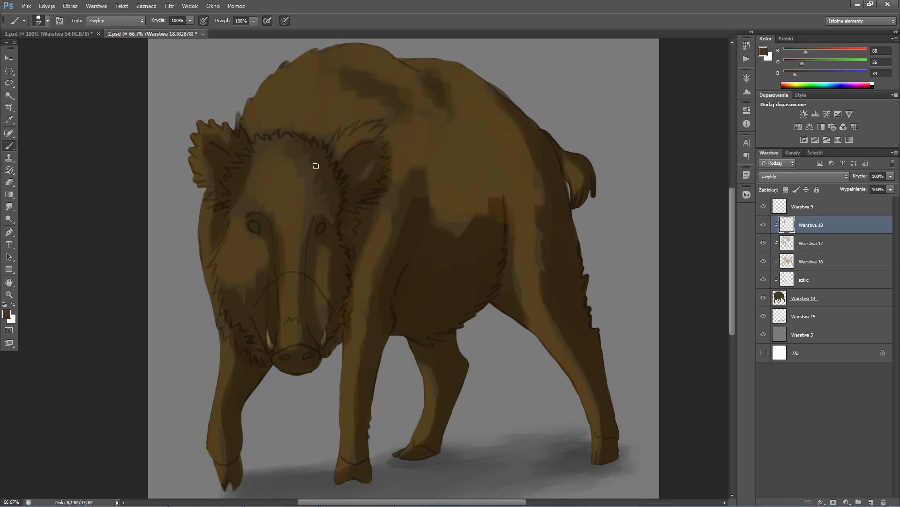
alt+click(298, 182)
Resize the brush, sample face browns and darken the fur around the left eye.
drag(295, 227, 309, 221)
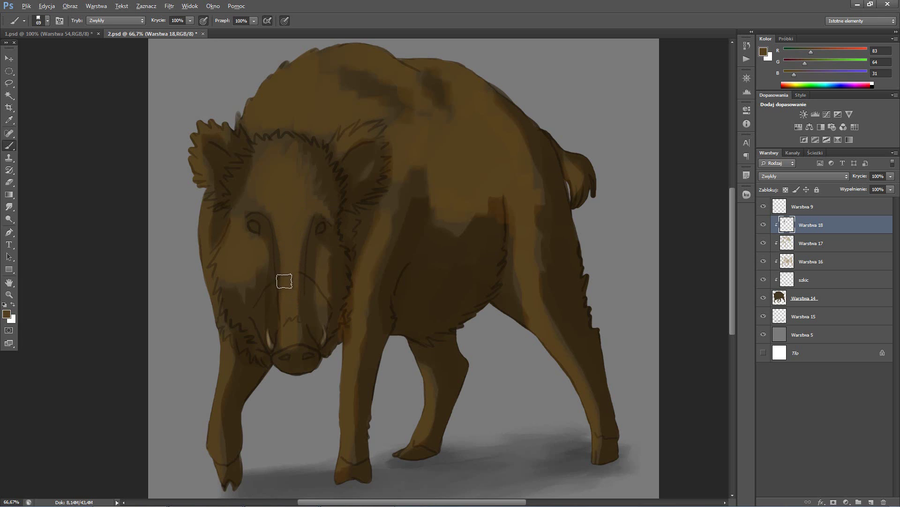
drag(265, 158, 241, 151)
alt+click(254, 176)
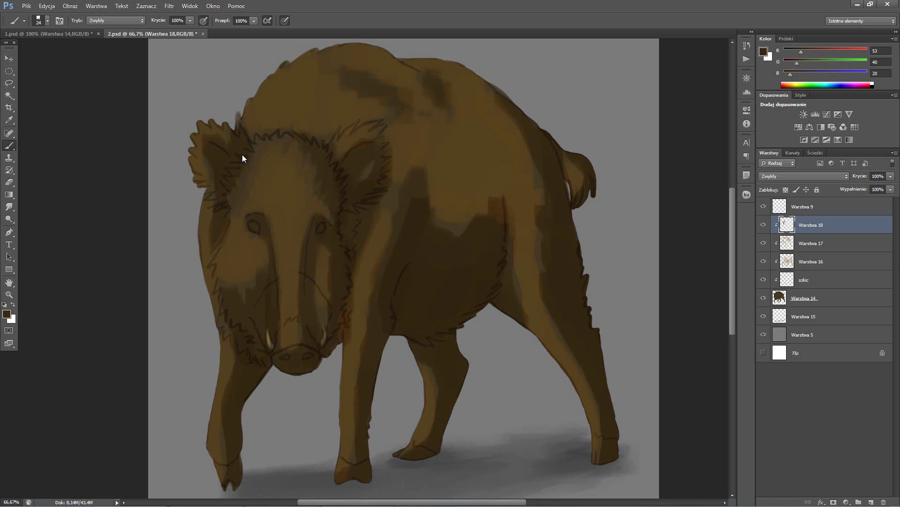
alt+click(262, 166)
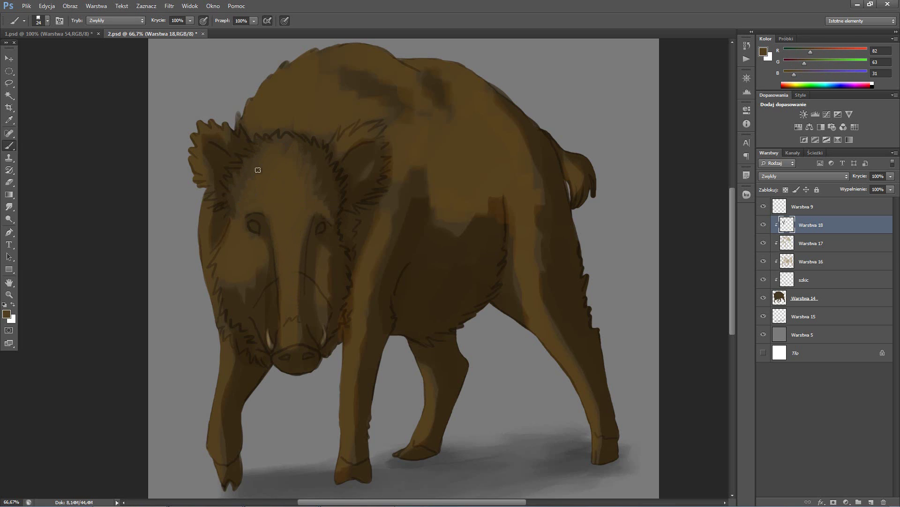
alt+click(262, 201)
drag(249, 215, 255, 232)
alt+click(269, 239)
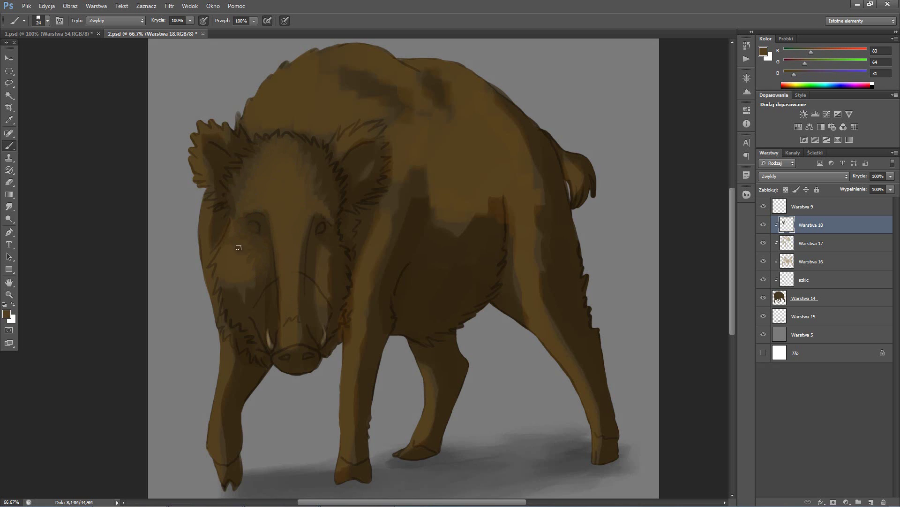
alt+click(231, 237)
alt+click(217, 297)
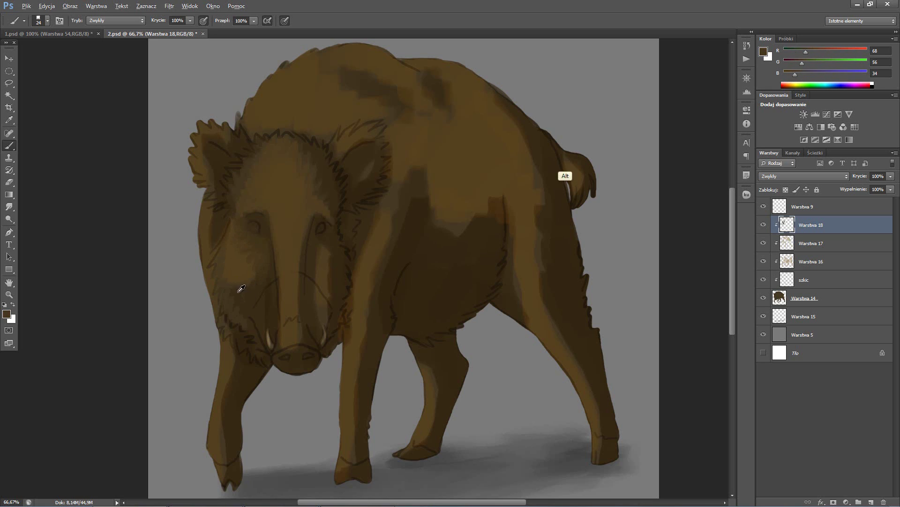
alt+click(231, 288)
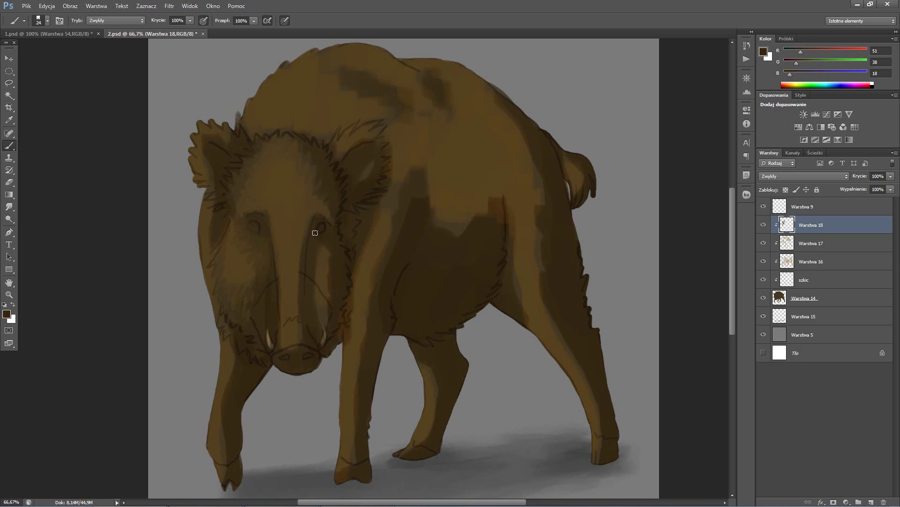
Enlarge the brush and sample browns from the forehead, eye, snout, cheek, body and ear.
key(bracketright)
key(bracketright)
key(bracketright)
alt+click(272, 300)
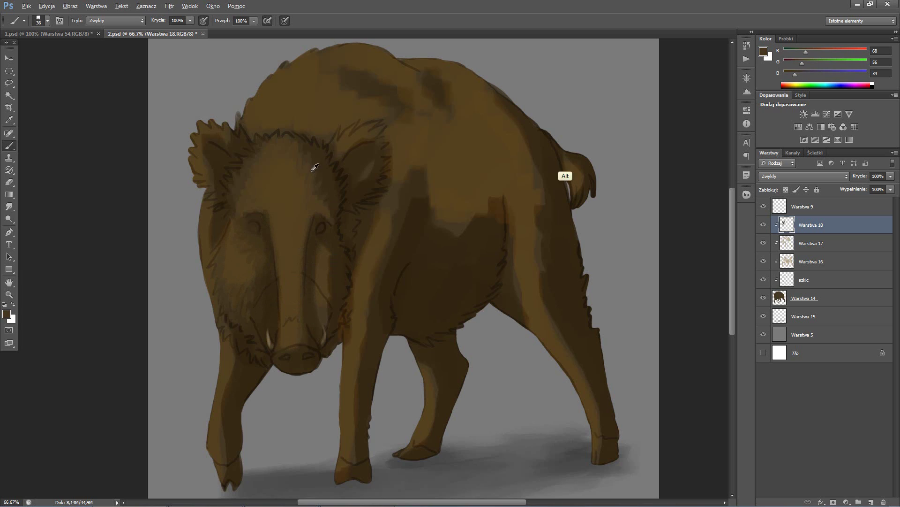
alt+click(336, 231)
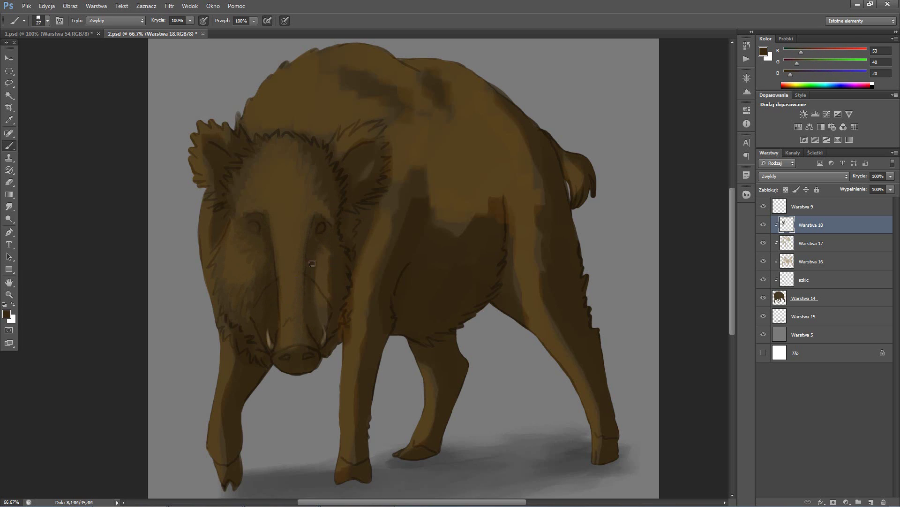
alt+click(328, 287)
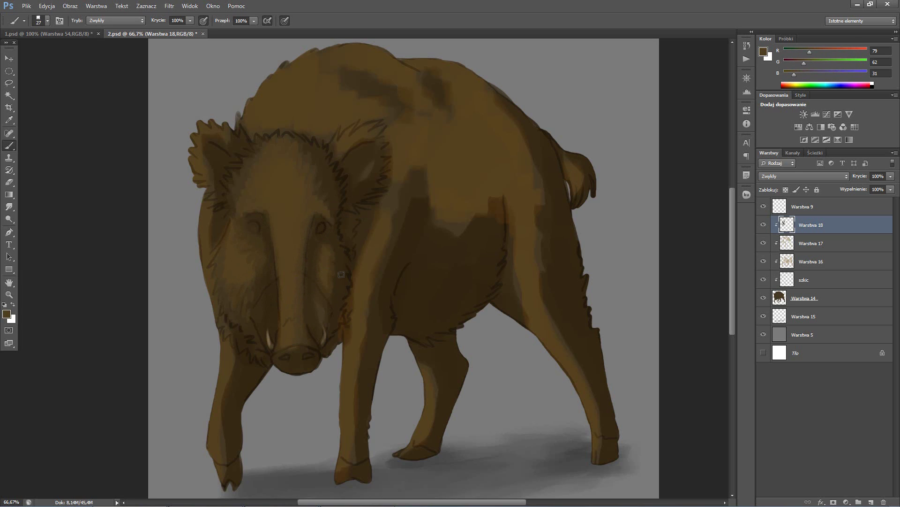
alt+click(339, 268)
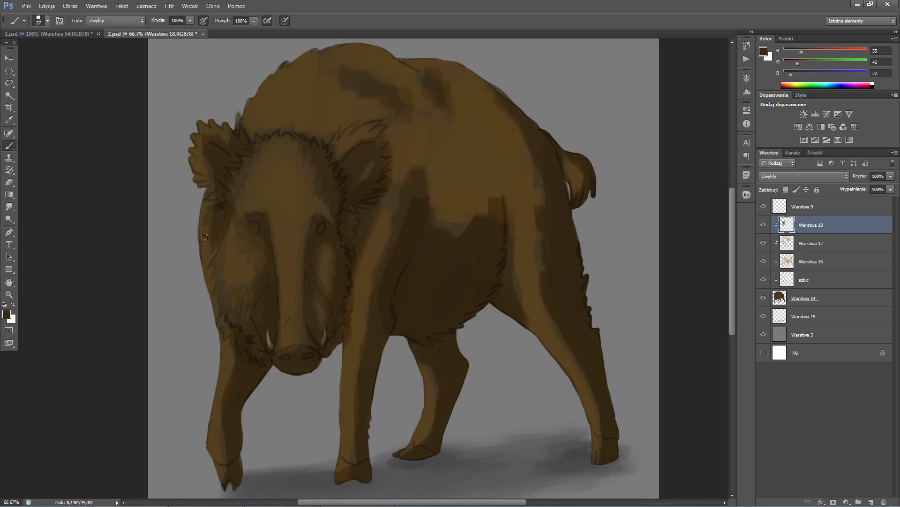
alt+click(224, 253)
alt+click(564, 176)
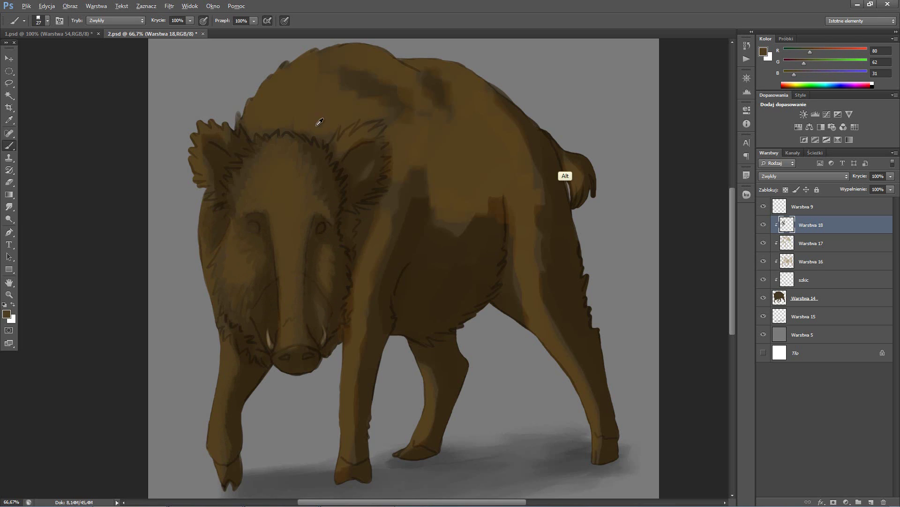
alt+click(372, 172)
alt+click(367, 151)
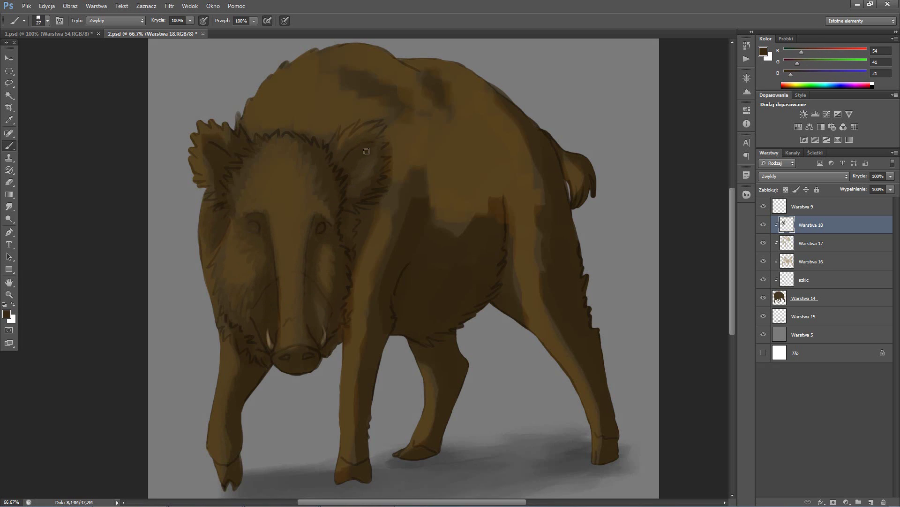
Add lighter fur strokes on the left ear, sample dark brown (53, 41, 23) and select Warstwa 9.
alt+click(209, 128)
drag(230, 141, 219, 145)
alt+click(229, 141)
click(832, 211)
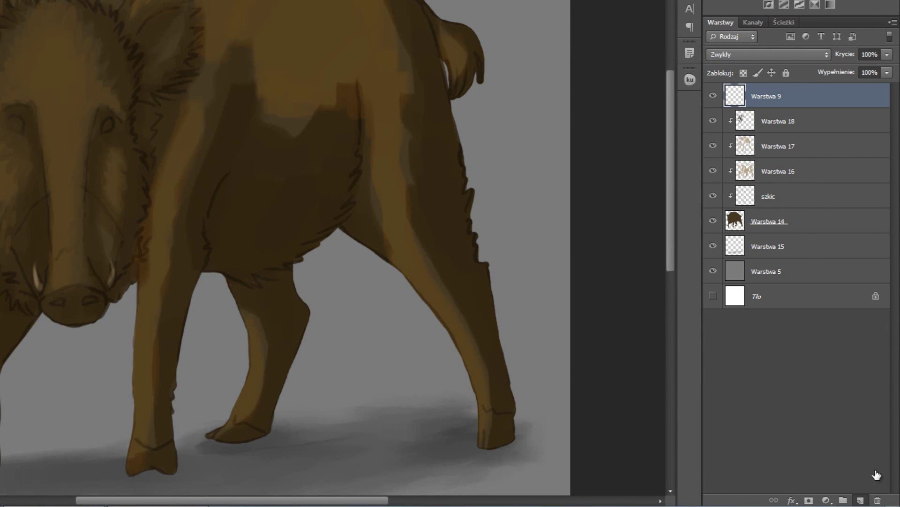
Add a new top layer and fill it with black using the Paint Bucket.
click(862, 501)
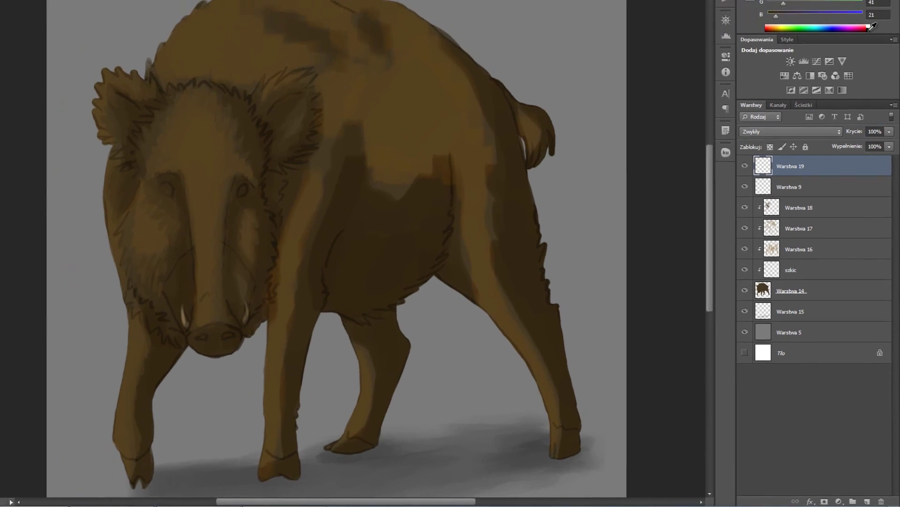
click(870, 28)
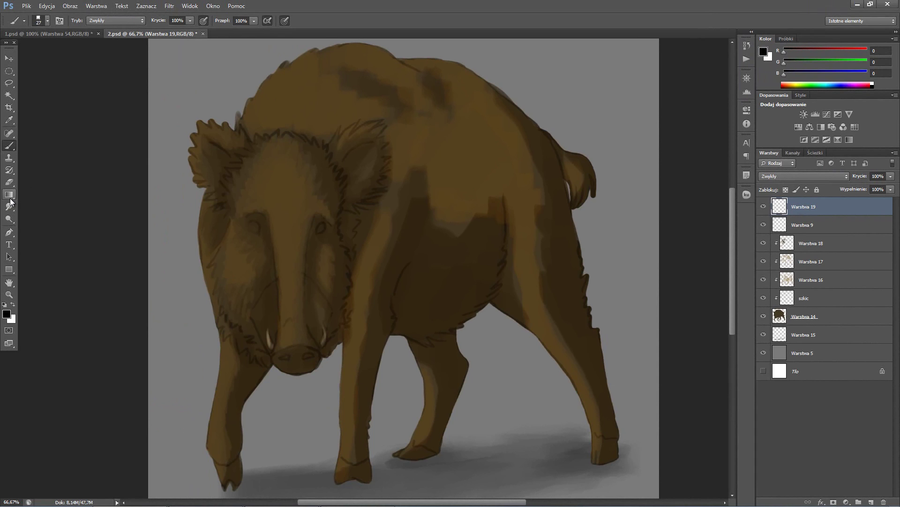
click(8, 196)
click(30, 203)
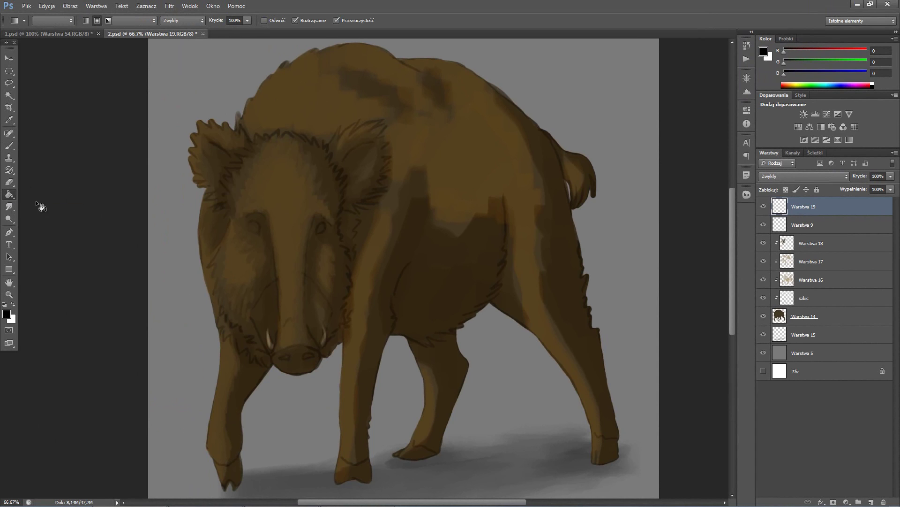
click(449, 168)
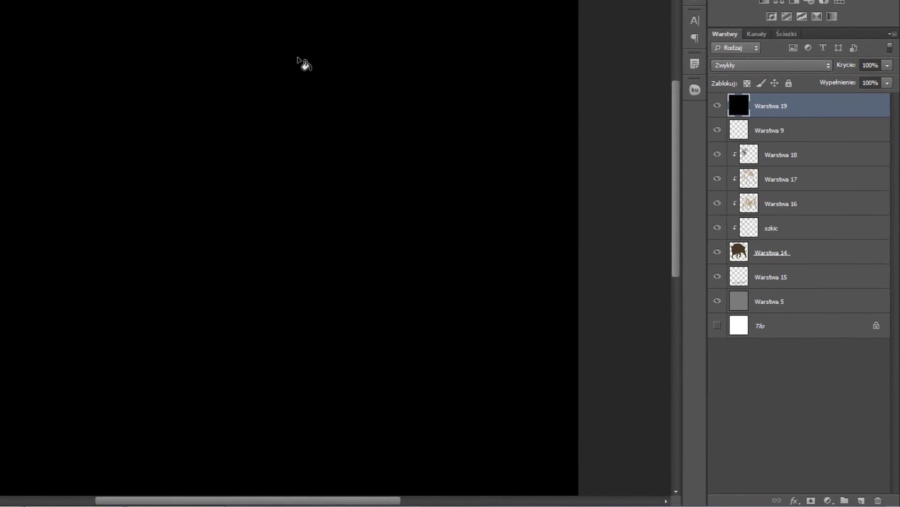
Set the black layer Warstwa 19 to Kolor blending for a greyscale preview, then hide it.
click(768, 39)
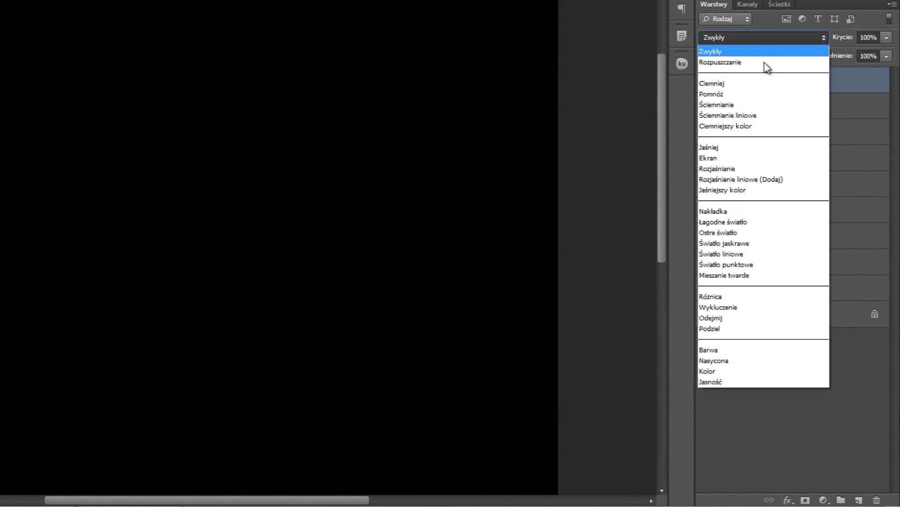
click(770, 372)
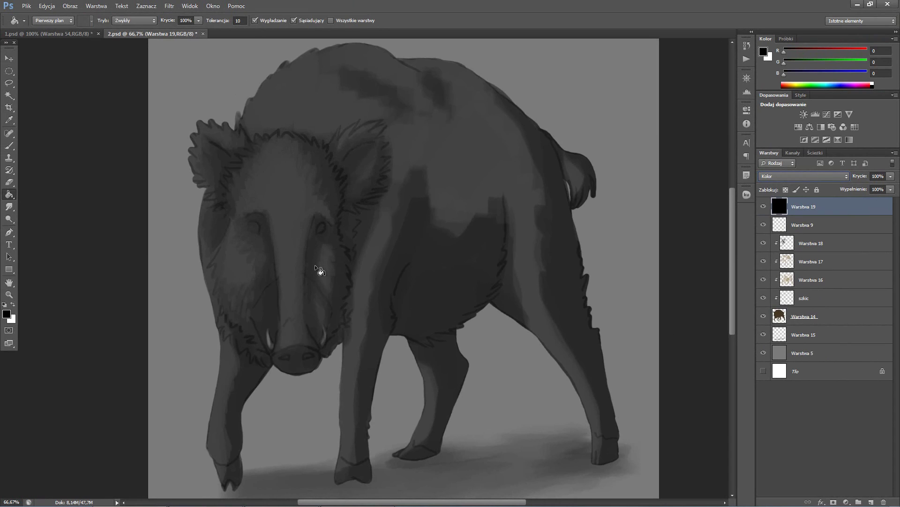
click(9, 145)
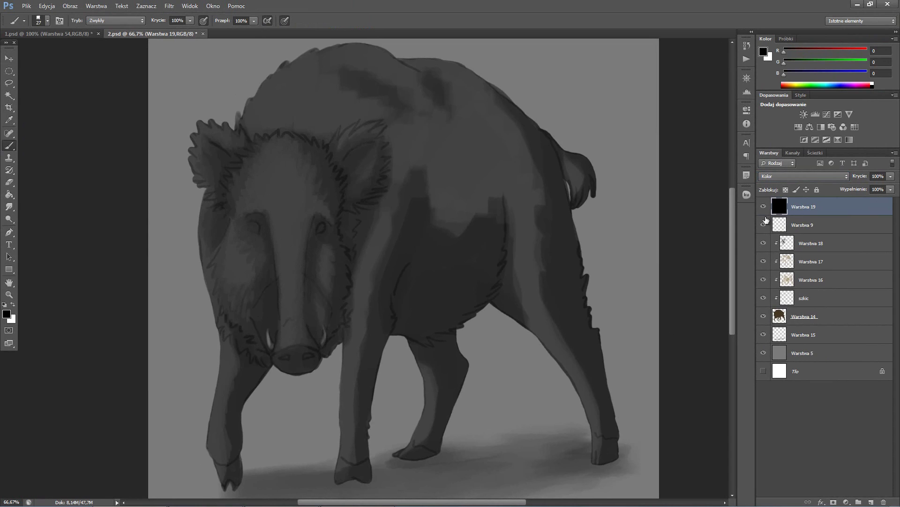
click(764, 207)
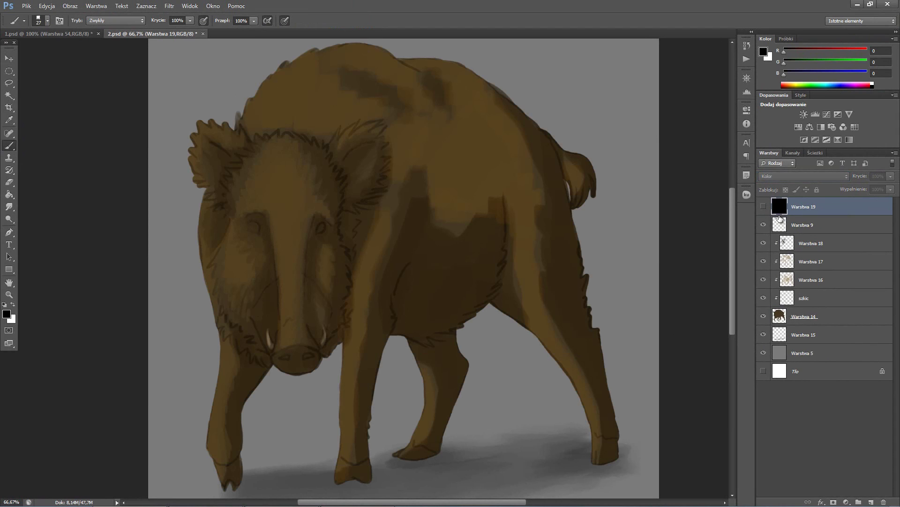
Add layer Warstwa 20 above Warstwa 18 and clip it to the layer below.
key(alt+bracketleft)
key(alt+bracketleft)
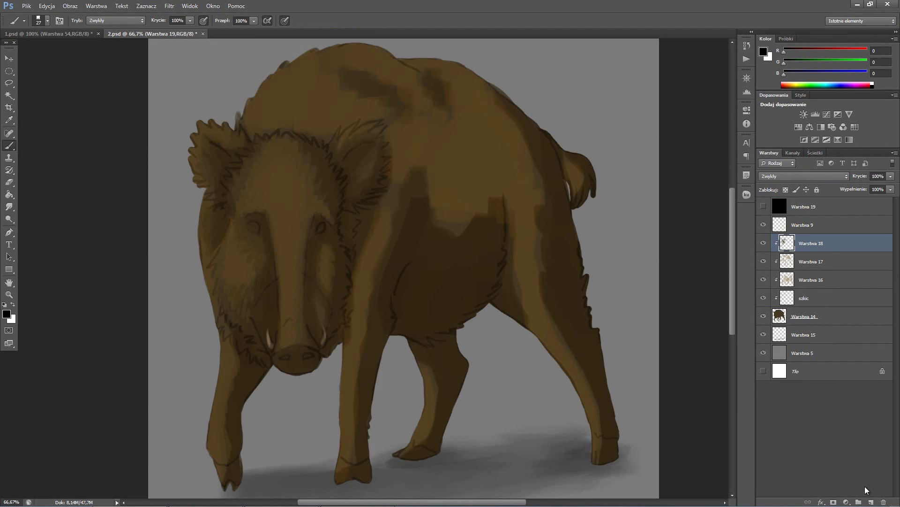
click(871, 502)
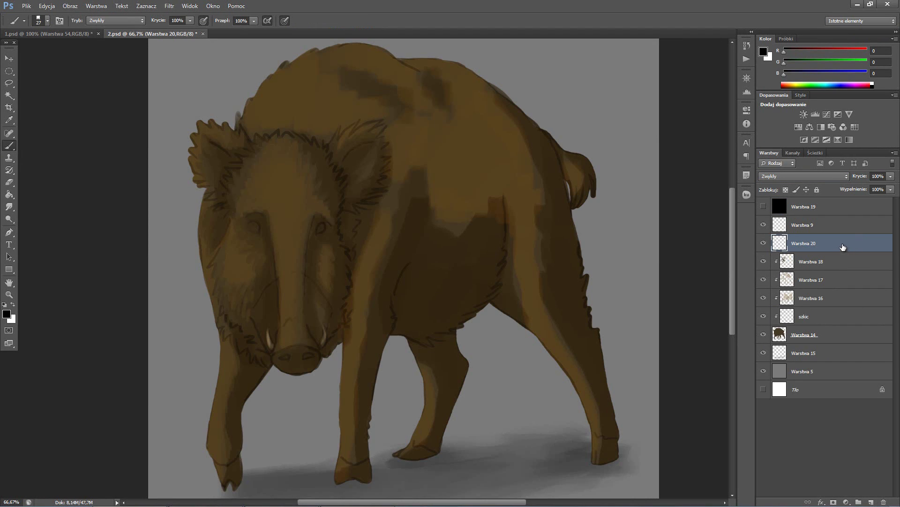
right_click(840, 247)
click(806, 295)
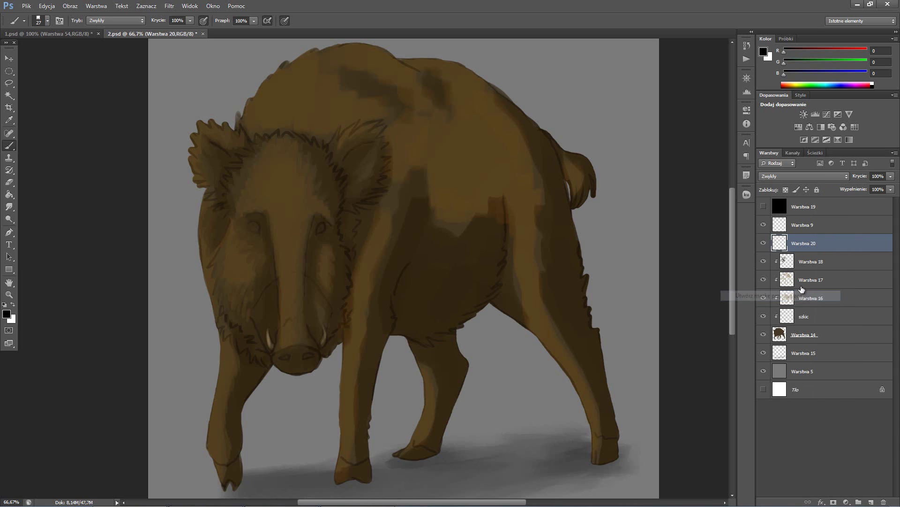
Sample the fur brown and lighten it to a light-brown highlight colour in the Color Picker.
alt+click(234, 259)
click(765, 51)
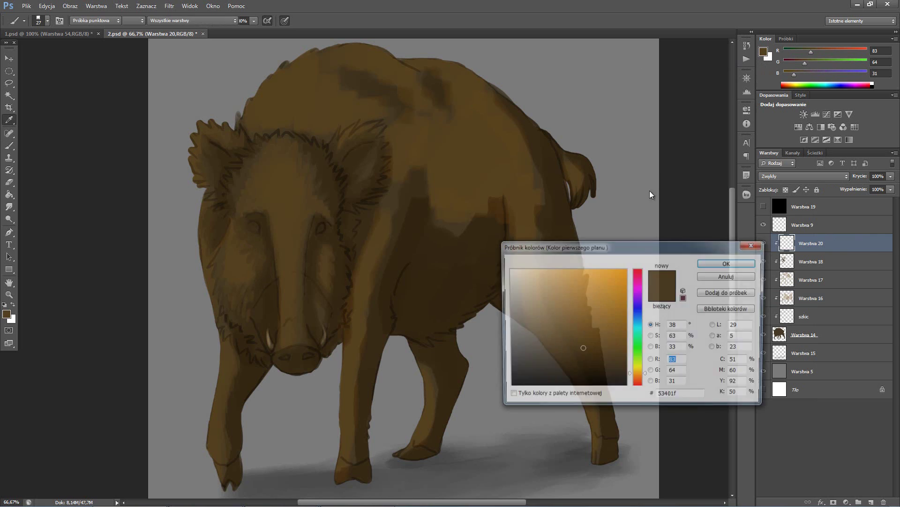
click(578, 326)
drag(578, 326, 578, 322)
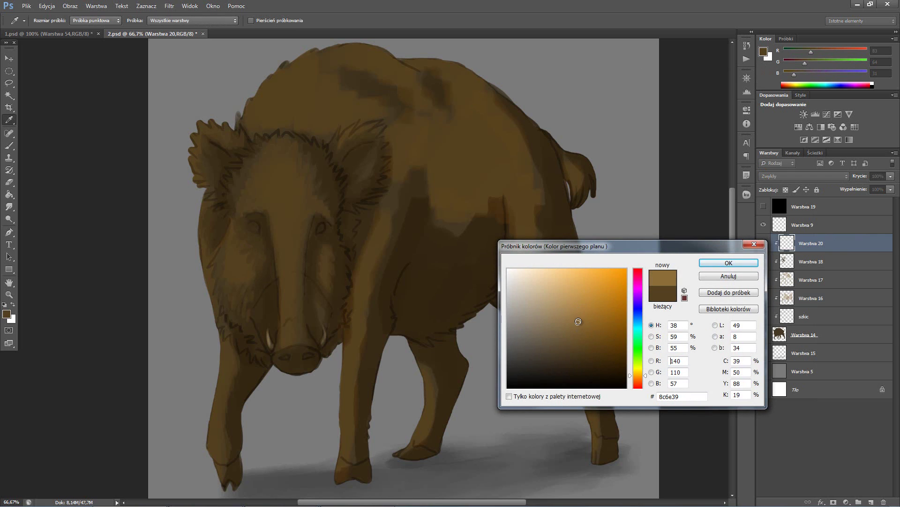
click(729, 262)
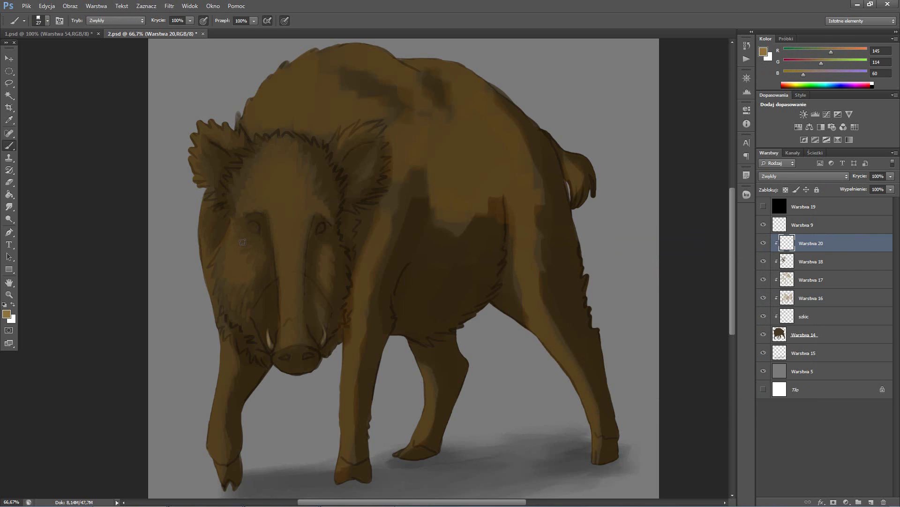
Paint light-brown highlights on the cheeks, forehead, head edge, both forelegs and ears.
mouse_move(237, 244)
mouse_down()
mouse_move(231, 265)
mouse_move(242, 298)
mouse_up()
mouse_move(234, 250)
mouse_down()
mouse_move(228, 239)
mouse_move(281, 267)
mouse_move(288, 349)
mouse_up()
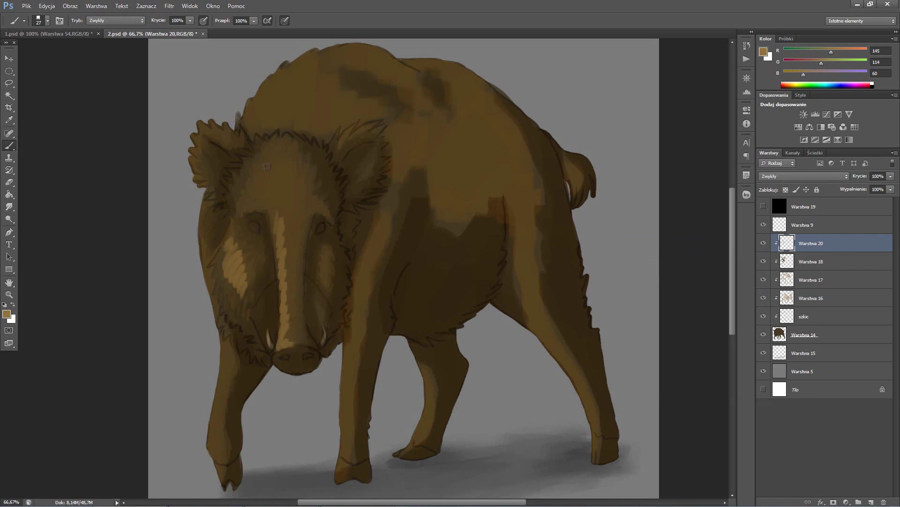
mouse_move(278, 158)
mouse_down()
mouse_move(244, 201)
mouse_move(284, 173)
mouse_move(273, 204)
mouse_move(312, 211)
mouse_up()
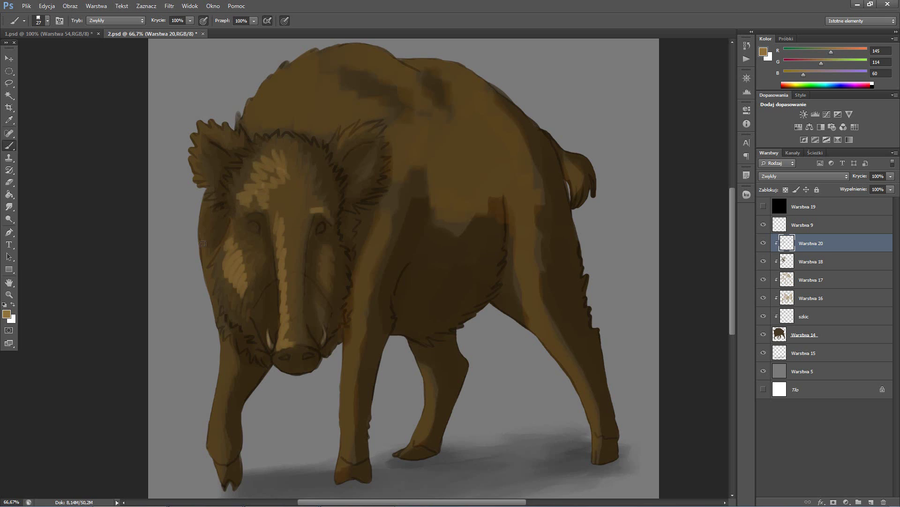
drag(202, 244, 205, 275)
mouse_move(226, 346)
mouse_down()
mouse_move(213, 449)
mouse_move(223, 482)
mouse_up()
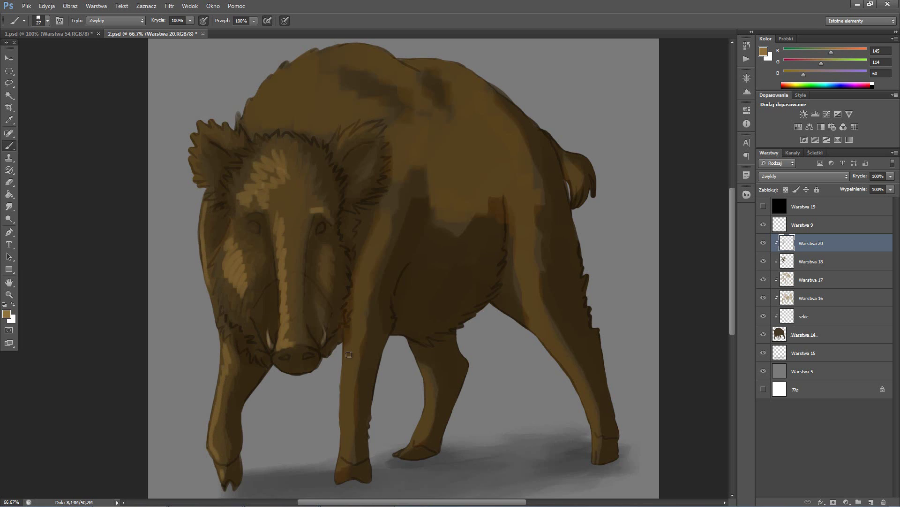
drag(349, 354, 344, 450)
mouse_move(204, 183)
mouse_down()
mouse_move(200, 131)
mouse_move(237, 136)
mouse_up()
mouse_move(351, 132)
mouse_down()
mouse_move(368, 136)
mouse_move(363, 178)
mouse_up()
drag(330, 255, 328, 272)
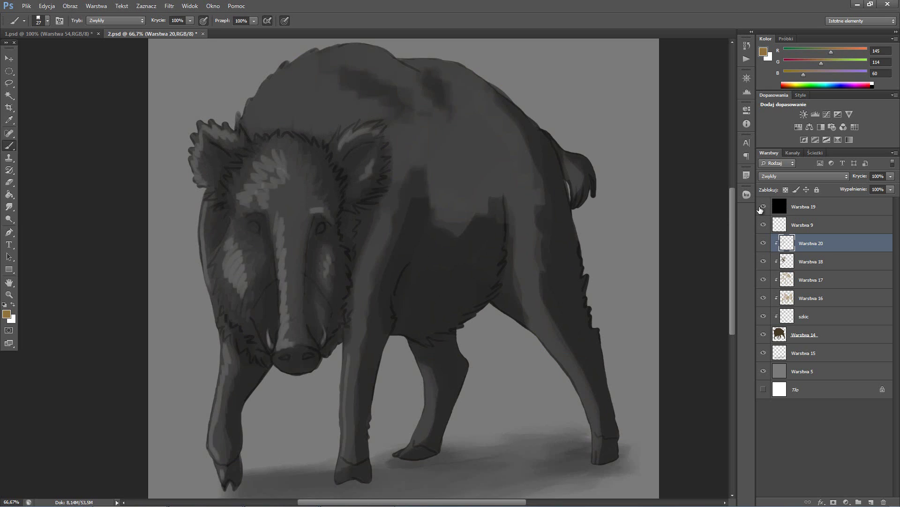
Hide Warstwa 19, sample a dark fur brown and dismiss the Windows colour-scheme prompt.
click(764, 207)
alt+click(345, 167)
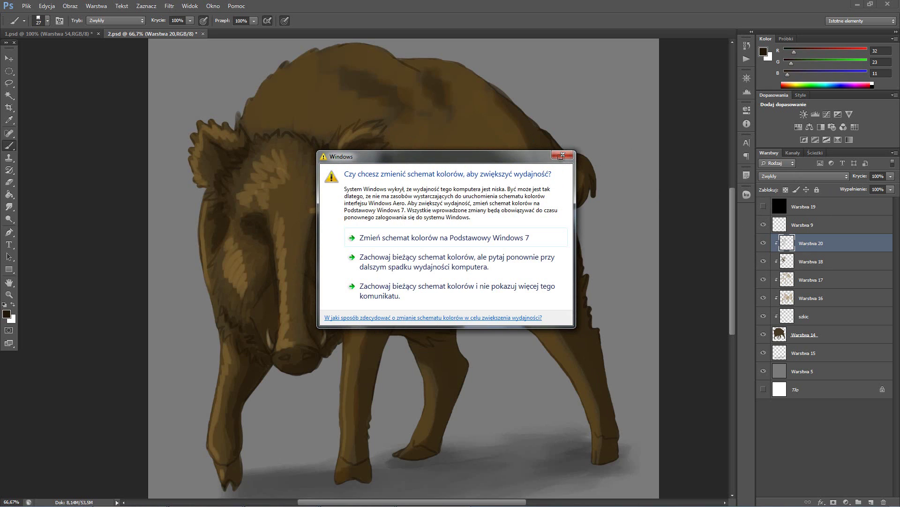
click(559, 154)
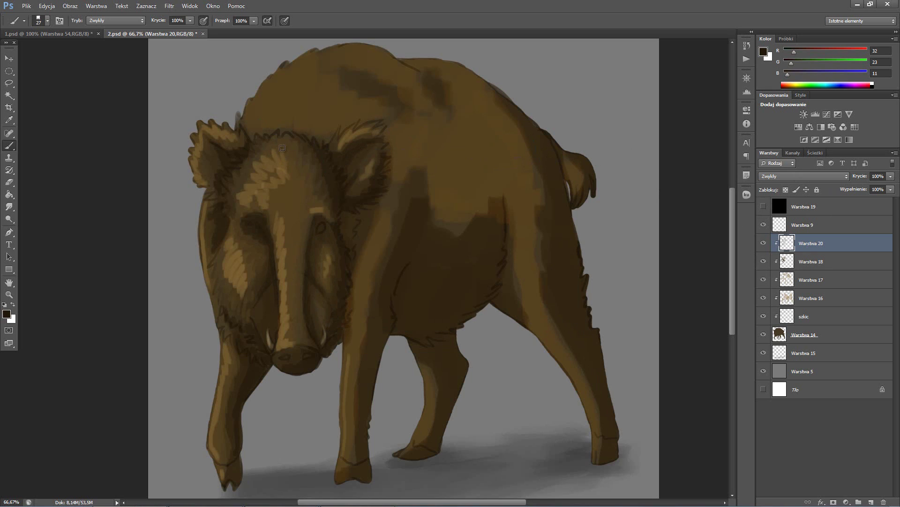
Sample lighter browns and paint fur strokes over the forehead and left cheek.
alt+click(288, 172)
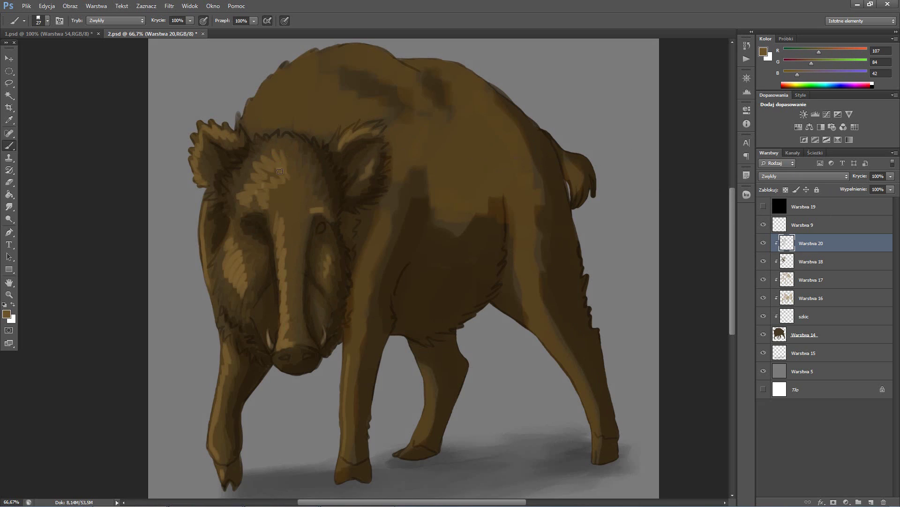
drag(253, 185, 270, 194)
drag(258, 205, 247, 175)
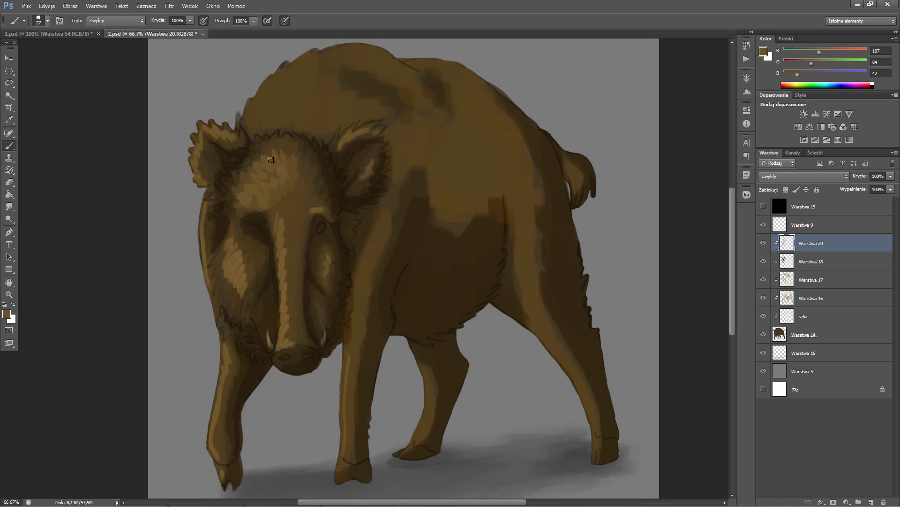
alt+click(243, 178)
alt+click(305, 182)
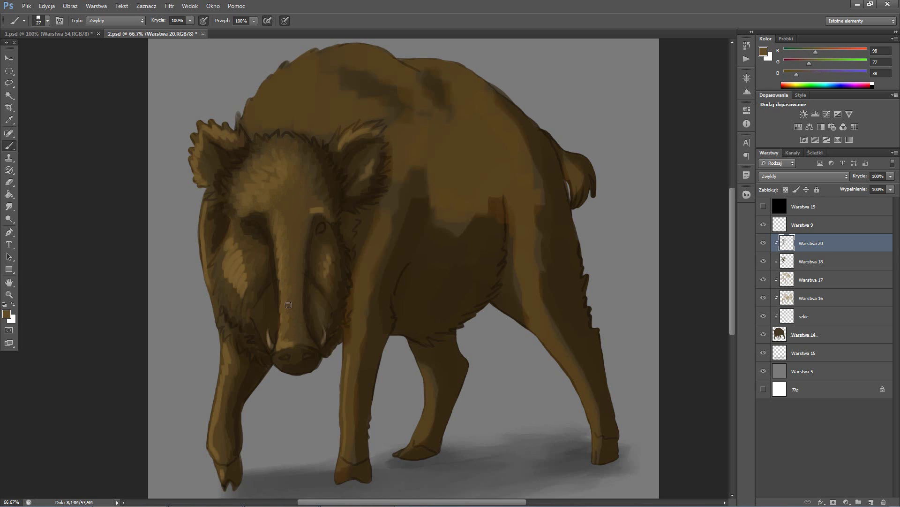
alt+click(284, 342)
alt+click(230, 280)
mouse_move(230, 280)
mouse_down()
mouse_move(242, 293)
mouse_move(229, 235)
mouse_up()
alt+click(240, 288)
Sample a range of browns from the snout, face, ear, front leg, body and head fur.
alt+click(267, 248)
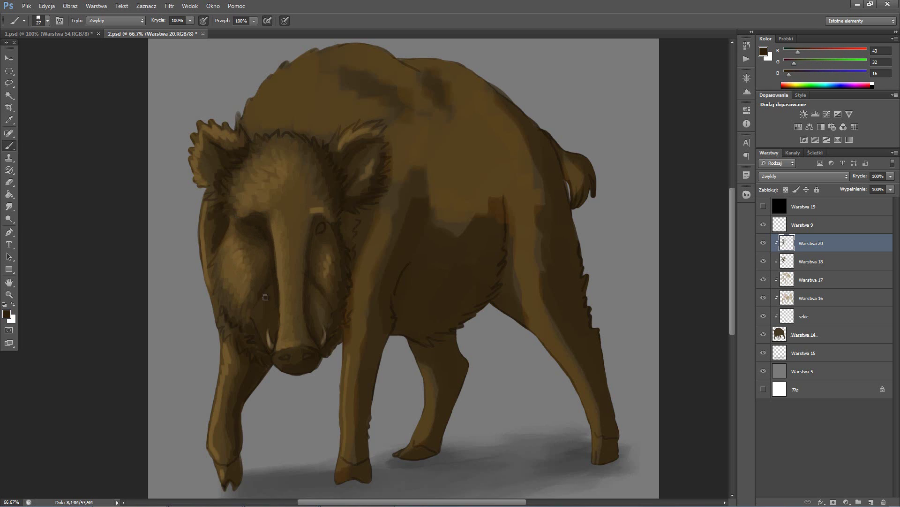
alt+click(256, 325)
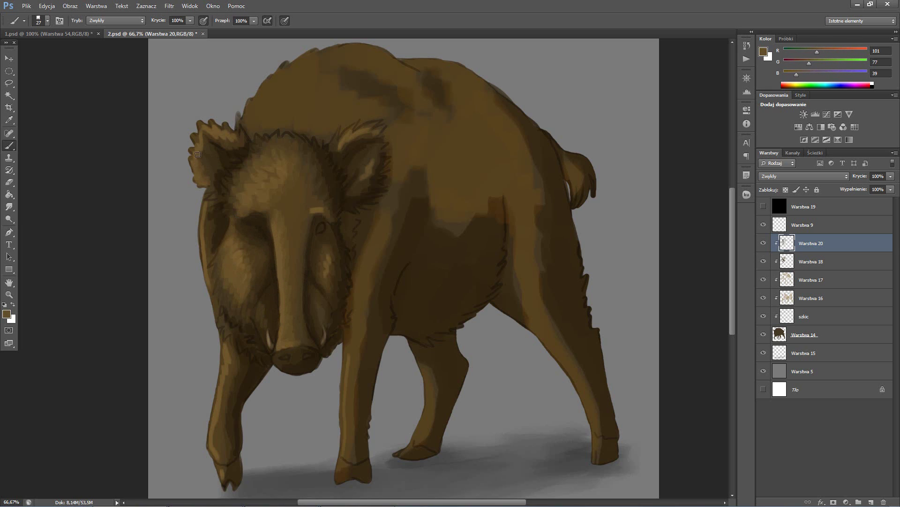
alt+click(239, 146)
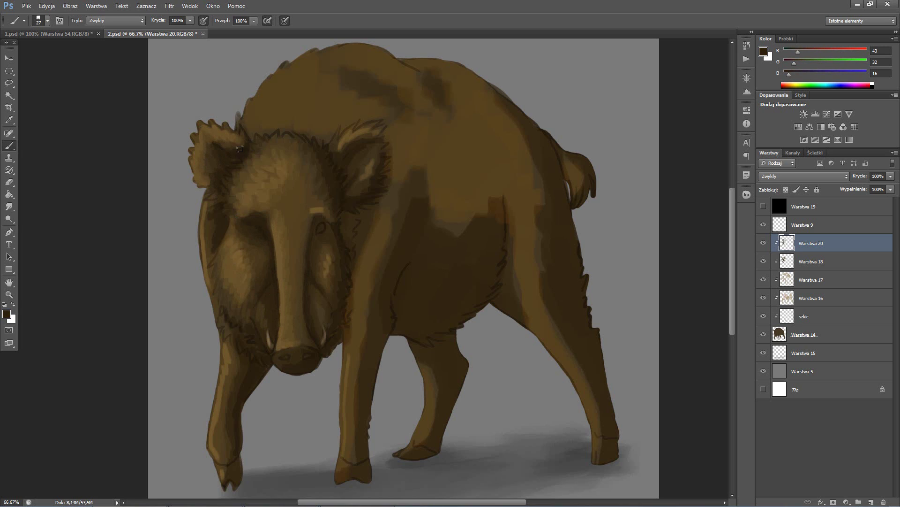
alt+click(220, 234)
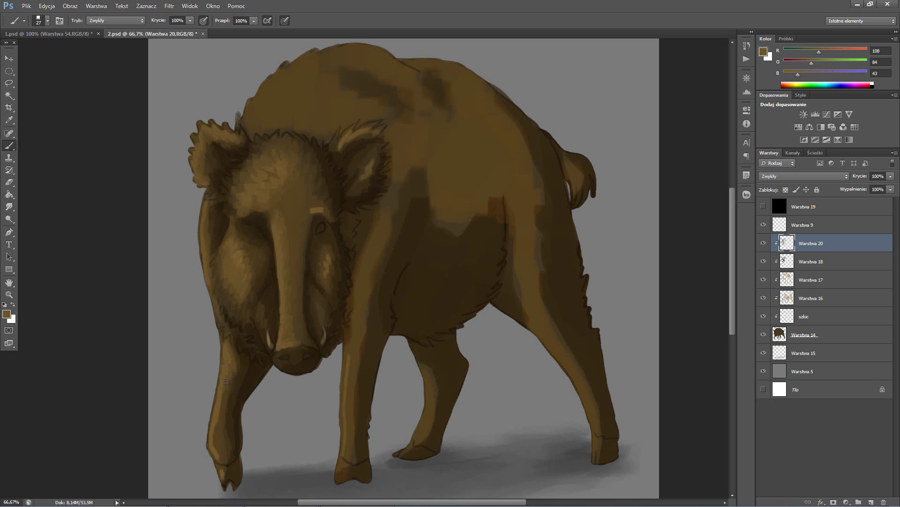
alt+click(218, 433)
alt+click(258, 364)
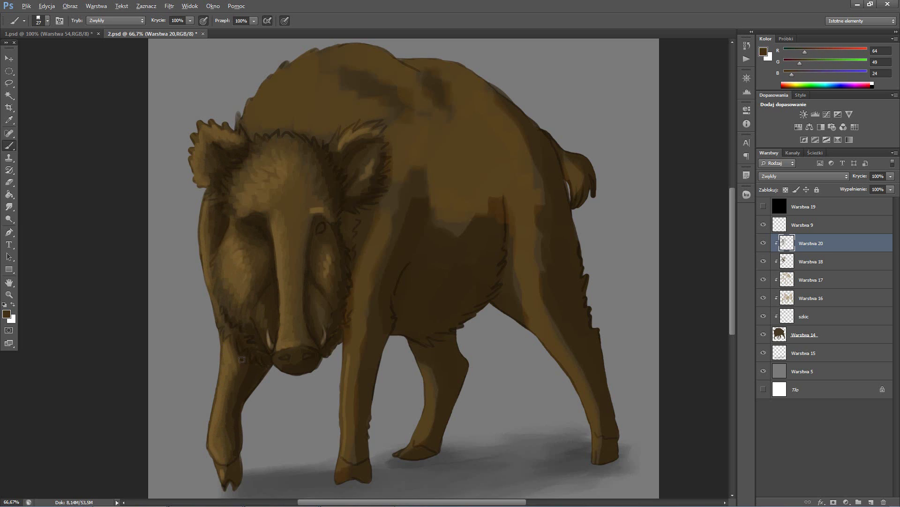
alt+click(255, 372)
alt+click(331, 255)
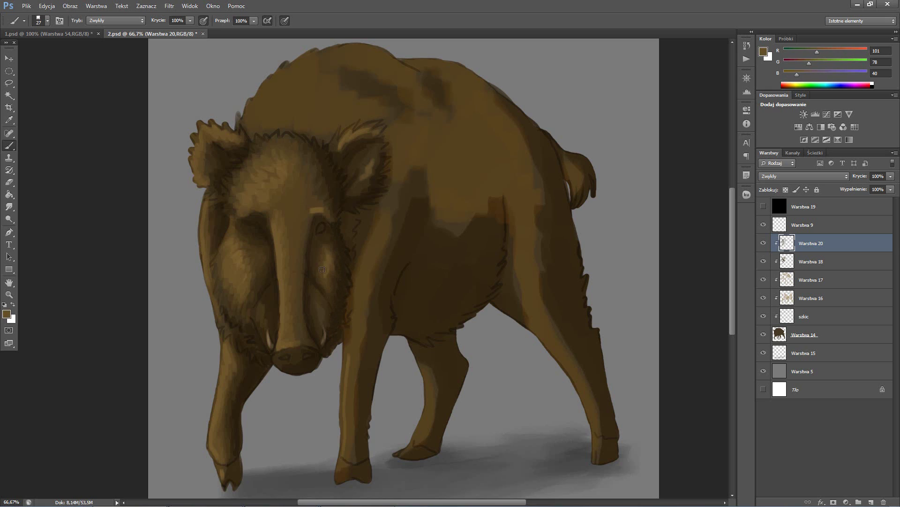
alt+click(322, 202)
alt+click(337, 210)
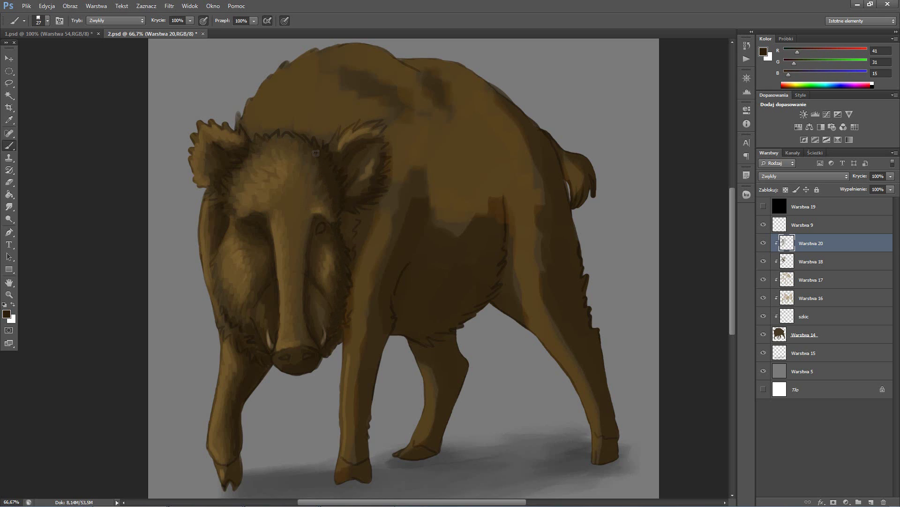
Paint lighter fur strokes inside the ear and sample a mid brown tone.
alt+click(366, 179)
drag(366, 178, 371, 157)
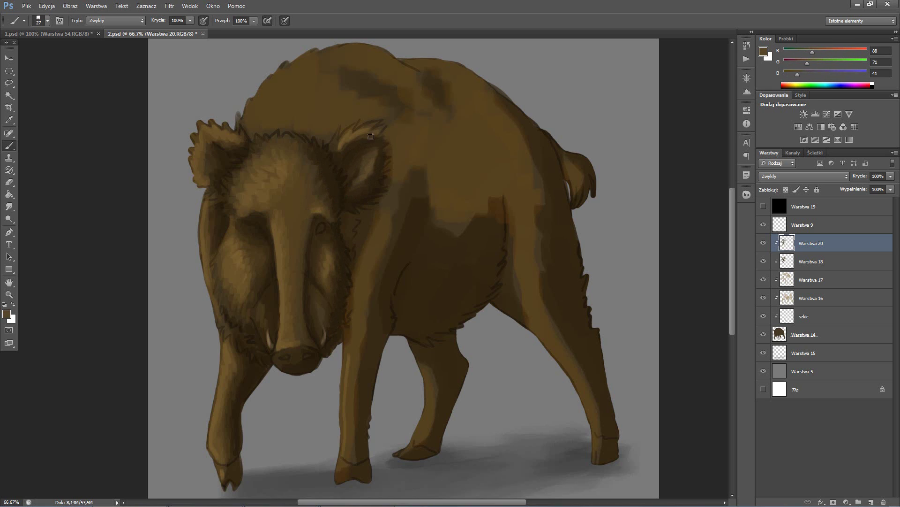
alt+click(361, 137)
alt+click(202, 150)
Toggle Warstwa 19 on and off to check greyscale values, then restore Warstwa 9.
drag(733, 252, 731, 258)
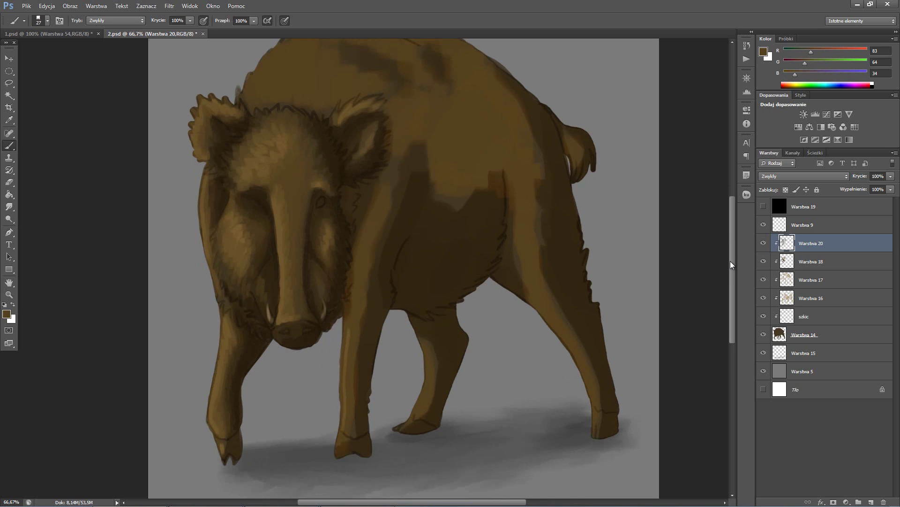
click(763, 207)
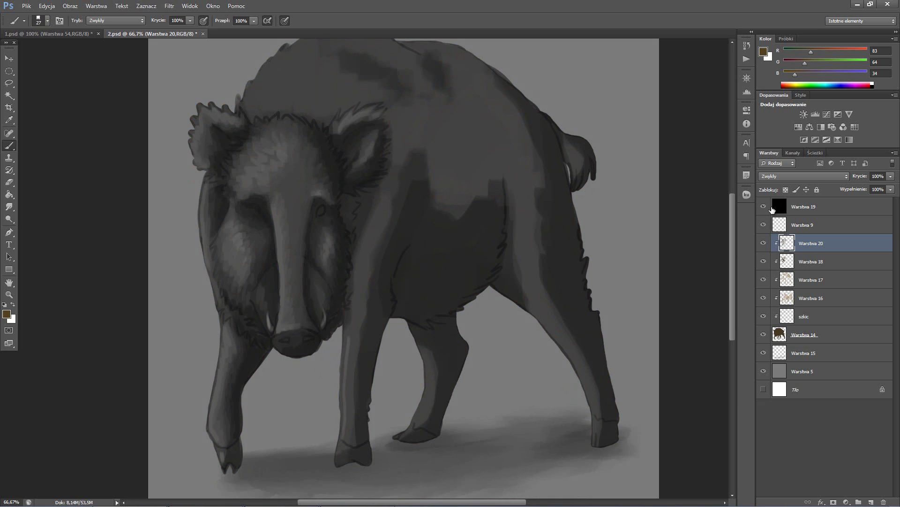
click(763, 207)
click(762, 224)
Set the brush to 15 px and sample darker browns from the head and ear edge.
alt+right_click(291, 191)
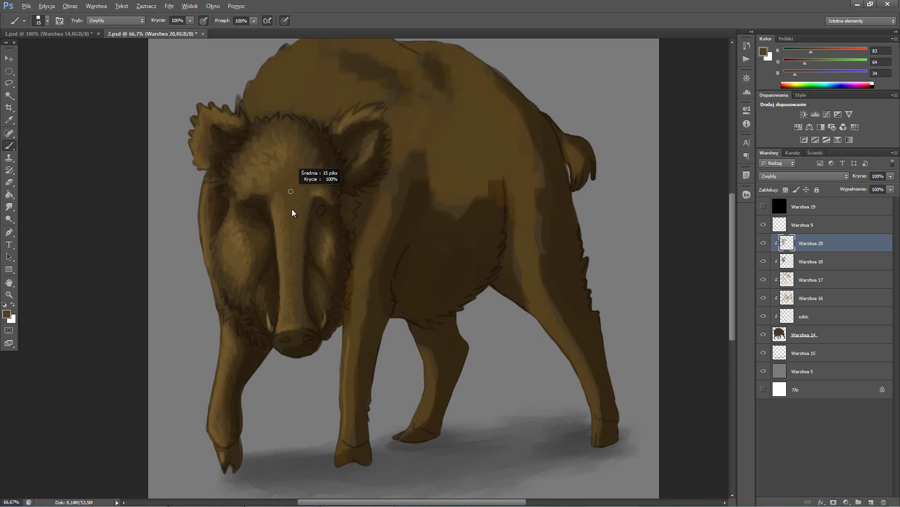
alt+click(240, 228)
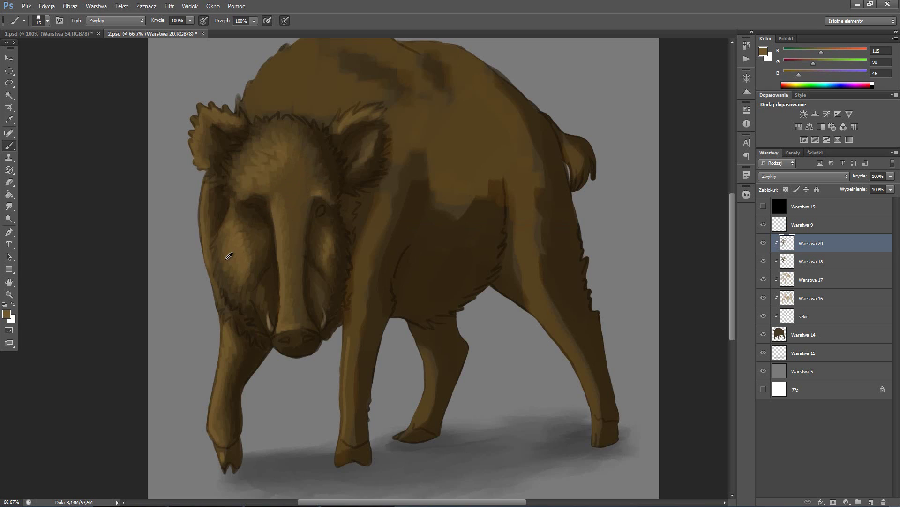
alt+click(225, 266)
alt+click(225, 281)
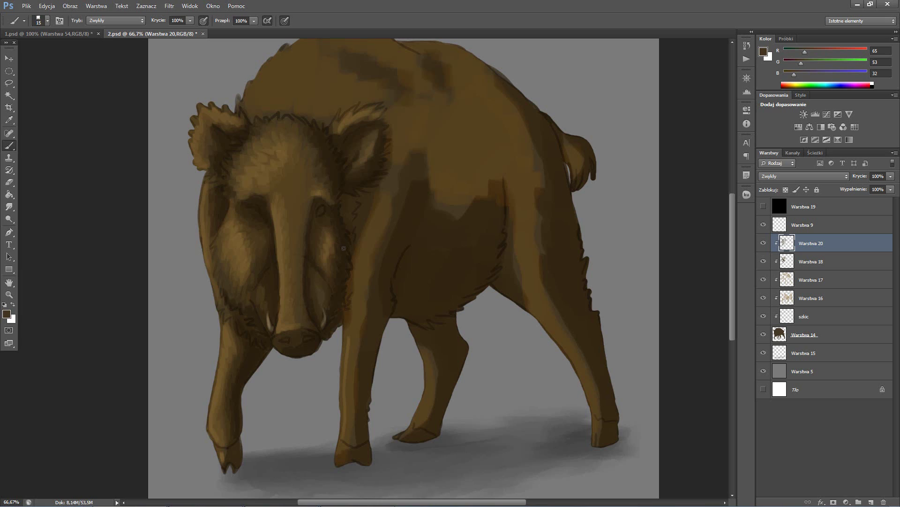
alt+click(196, 118)
On new layer Warstwa 21, paint a dark fur spike on the left ear edge.
click(872, 500)
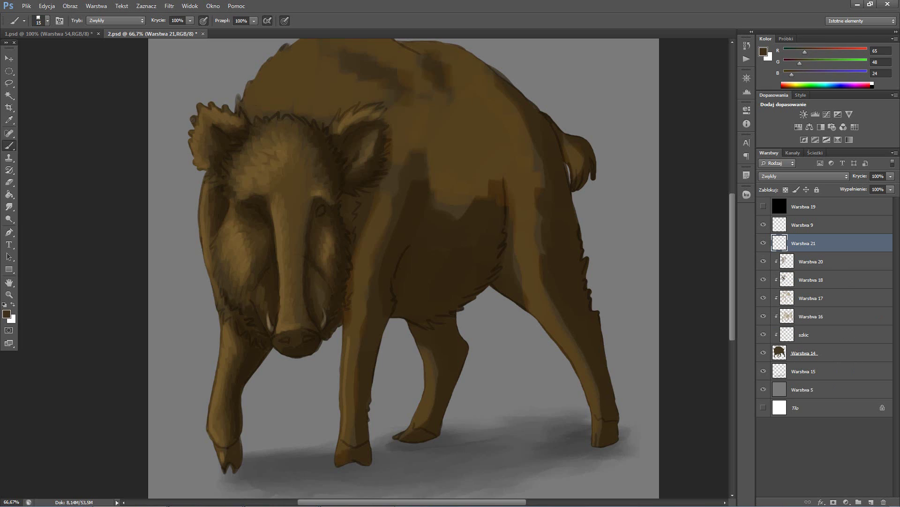
drag(189, 114, 197, 118)
alt+click(198, 139)
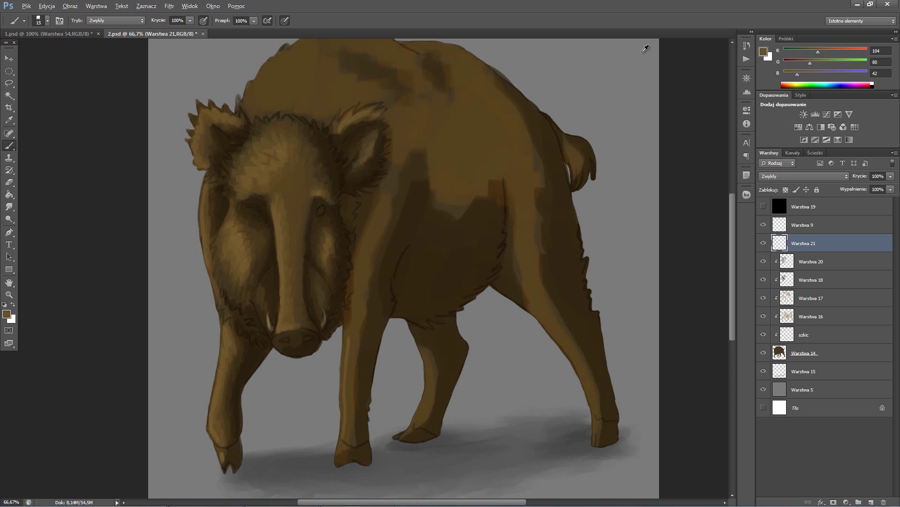
Switch to light tan 165,129,73 and highlight the snout, cheek, forehead, ear and front leg.
click(764, 50)
click(573, 310)
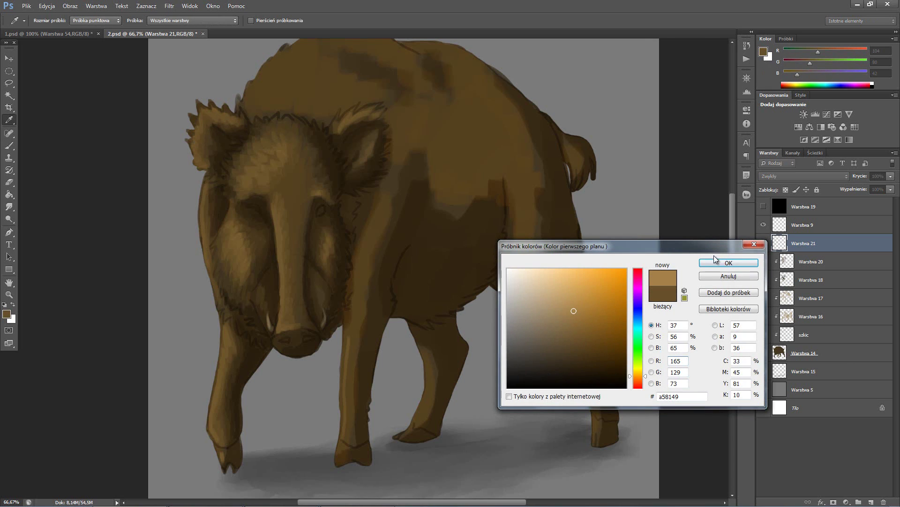
click(728, 263)
drag(276, 210, 281, 326)
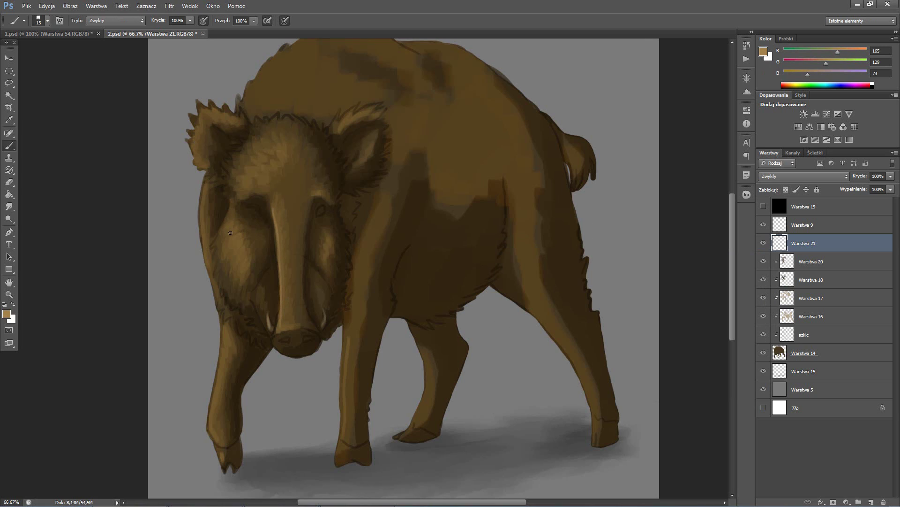
drag(230, 233, 238, 269)
mouse_move(259, 159)
mouse_down()
mouse_move(249, 169)
mouse_move(193, 137)
mouse_move(209, 107)
mouse_up()
drag(204, 185, 213, 279)
drag(224, 328, 225, 459)
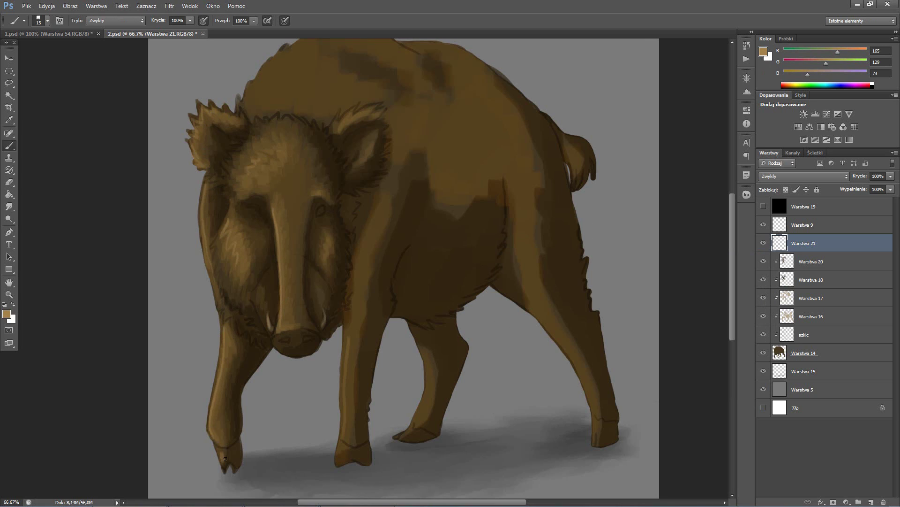
Zoom out to 55.1% with the Zoom tool so the whole boar fits.
key(z)
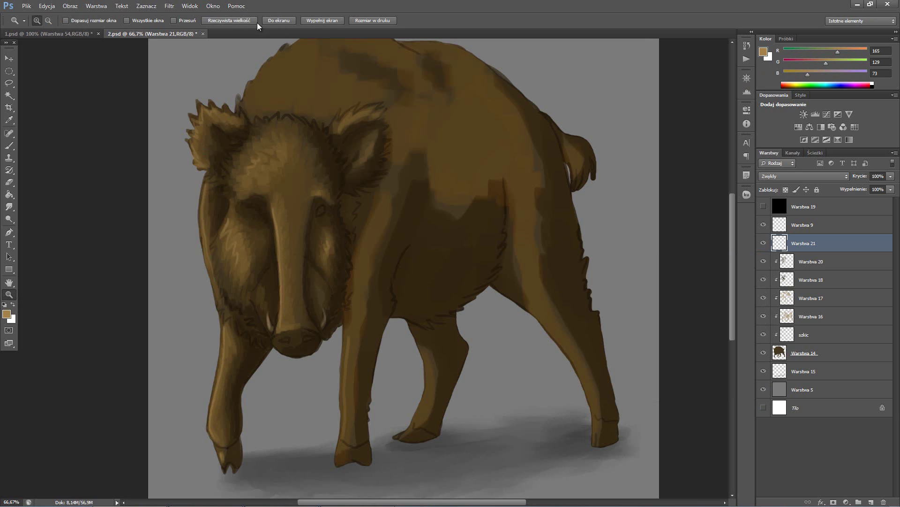
click(254, 24)
click(282, 23)
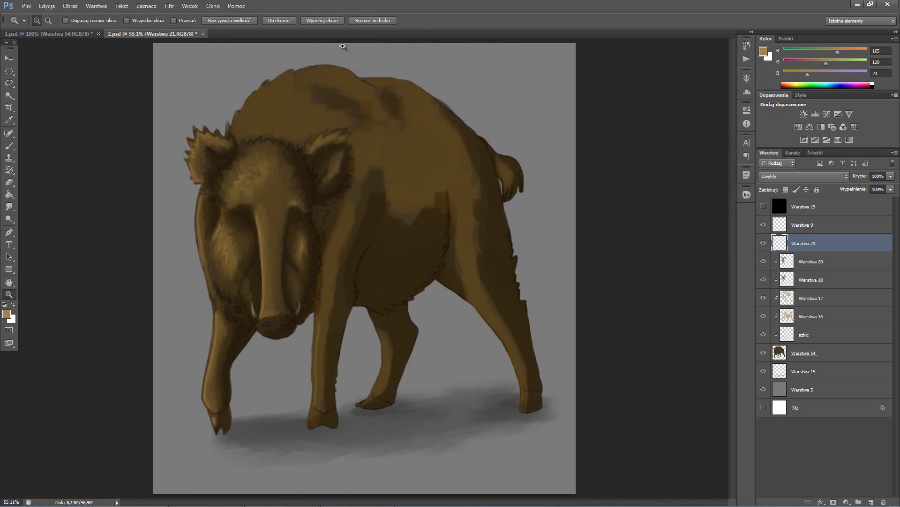